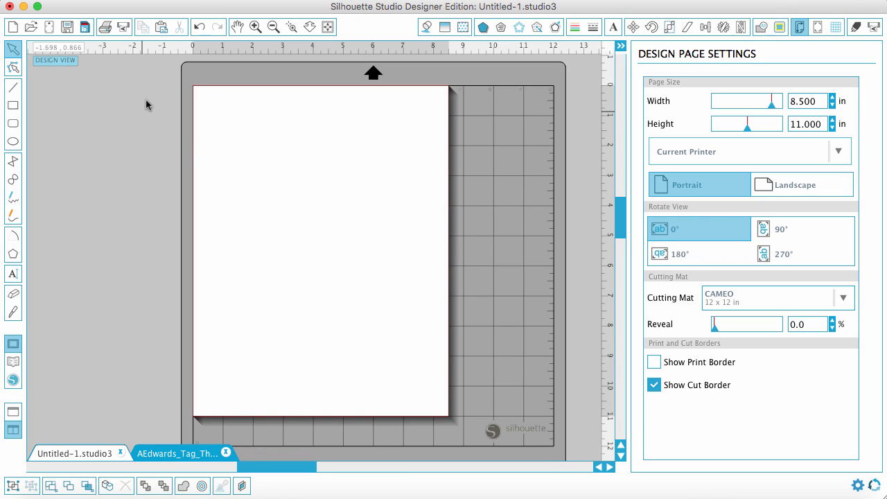
Open AEdwards_Tag_TheStoryOfThisStuff.png from the AEdwards_Stuff_ManillaTags folder and move the tag toward the middle of the page
{"action": "left_click", "coordinate": [138, 0]}
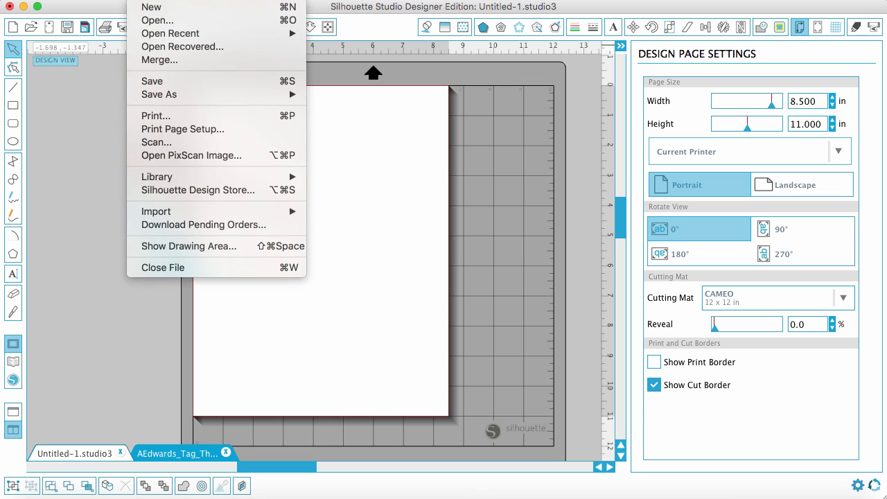
{"action": "left_click", "coordinate": [158, 21]}
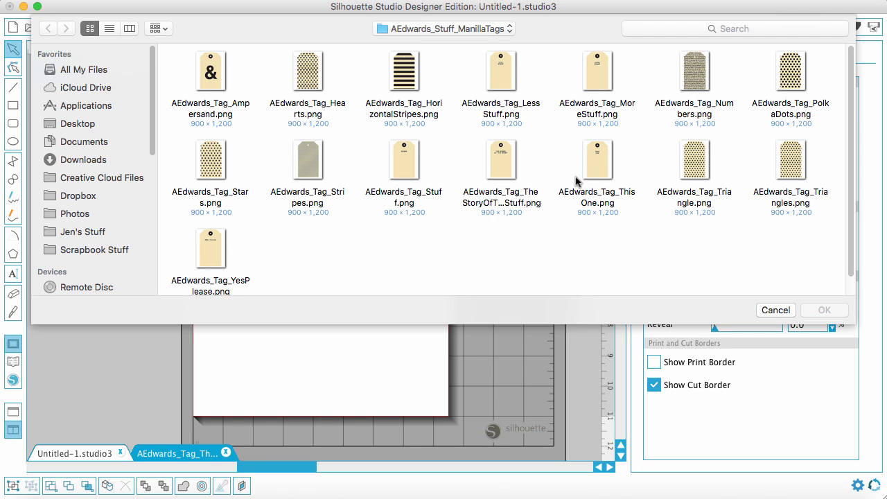
{"action": "double_click", "coordinate": [505, 164]}
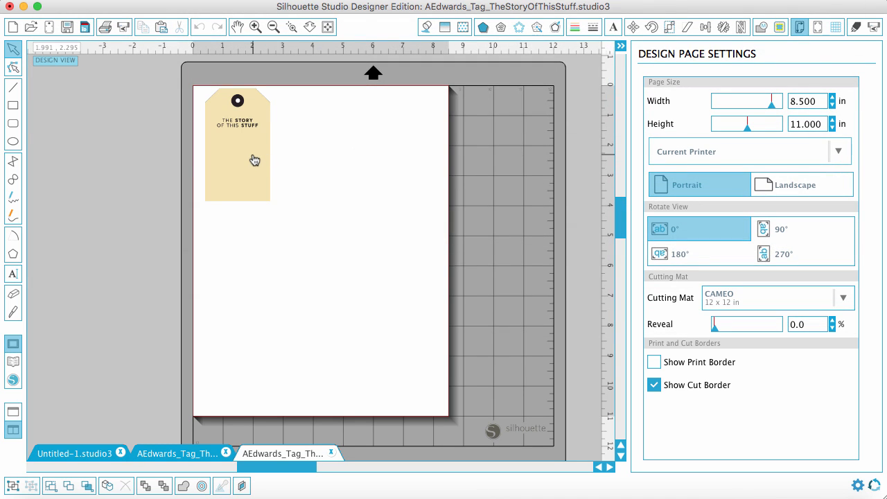
{"action": "left_click_drag", "start_coordinate": [255, 160], "coordinate": [320, 216]}
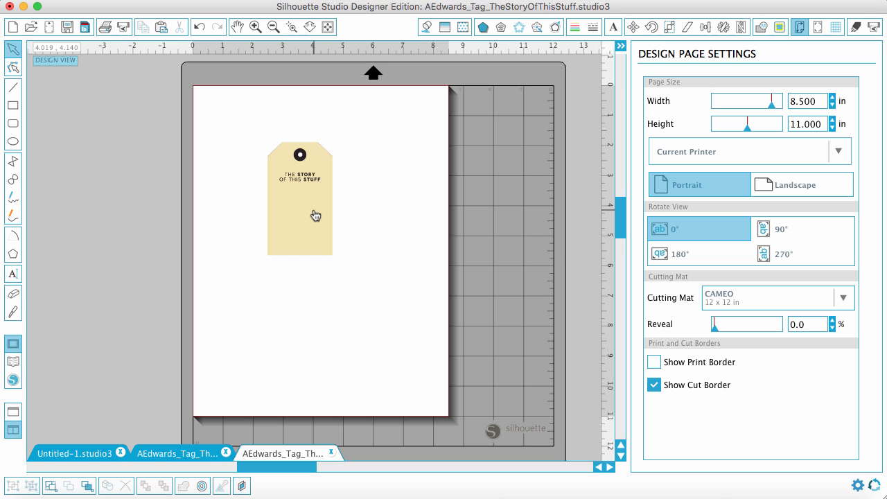
Frame the whole tag in a trace area about 4.1 by 5.1 in and turn off the High Pass Filter
{"action": "left_click", "coordinate": [315, 216]}
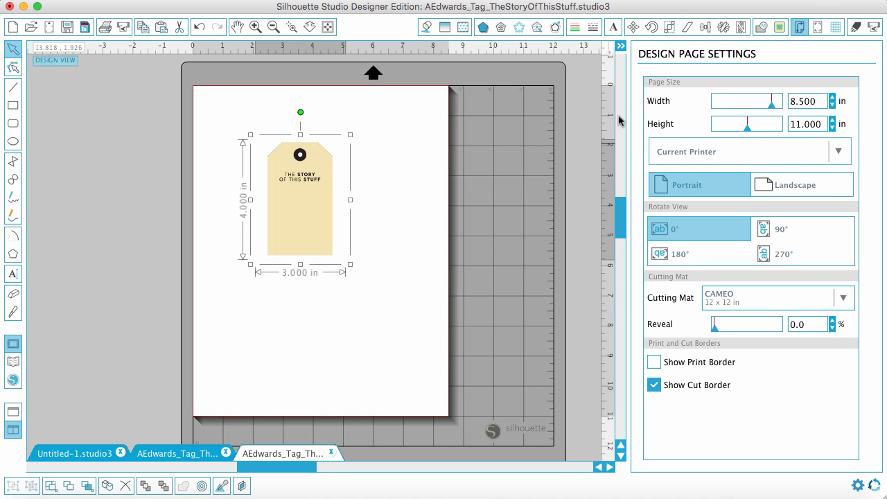
{"action": "left_click", "coordinate": [780, 27]}
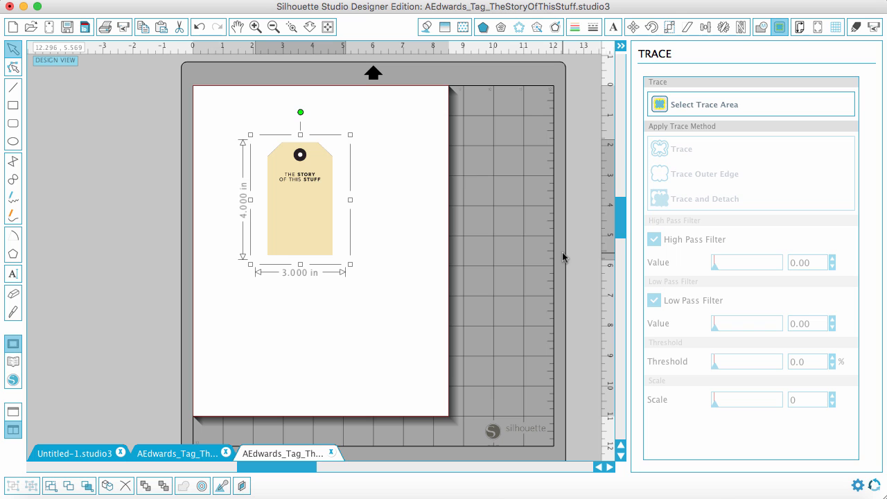
{"action": "left_click", "coordinate": [697, 108]}
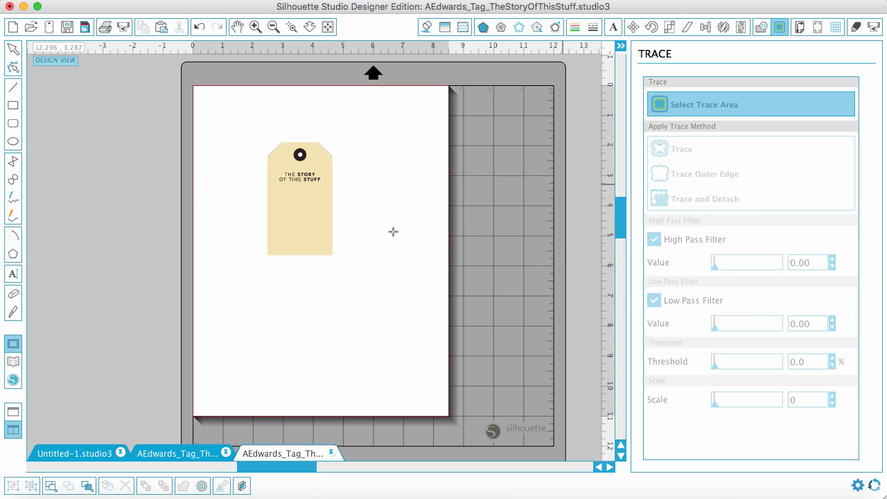
{"action": "left_click_drag", "start_coordinate": [245, 126], "coordinate": [369, 279]}
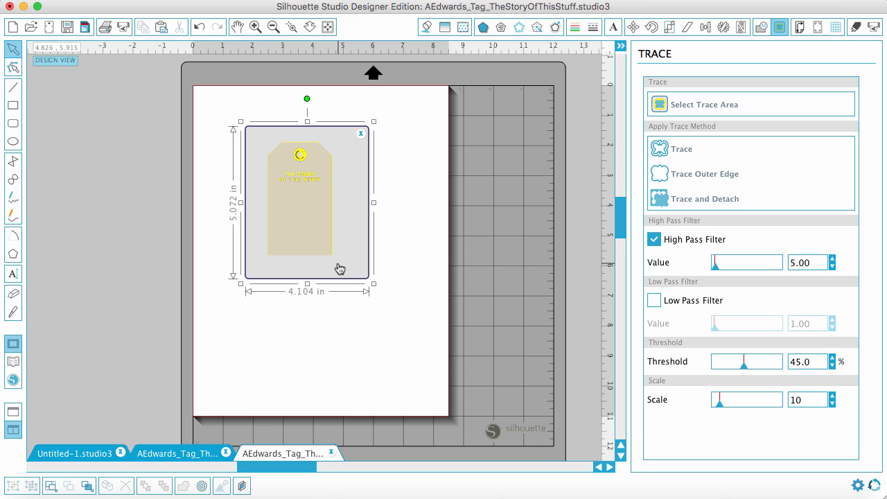
{"action": "left_click", "coordinate": [655, 239]}
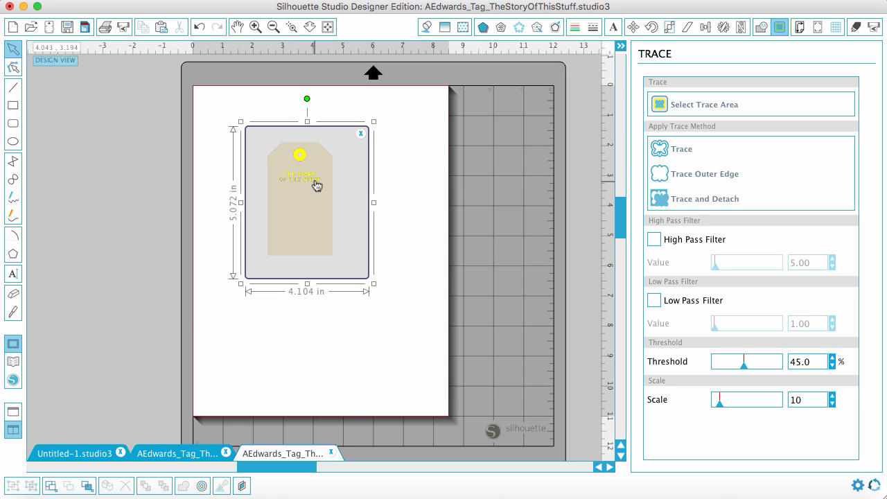
{"action": "left_click", "coordinate": [291, 26]}
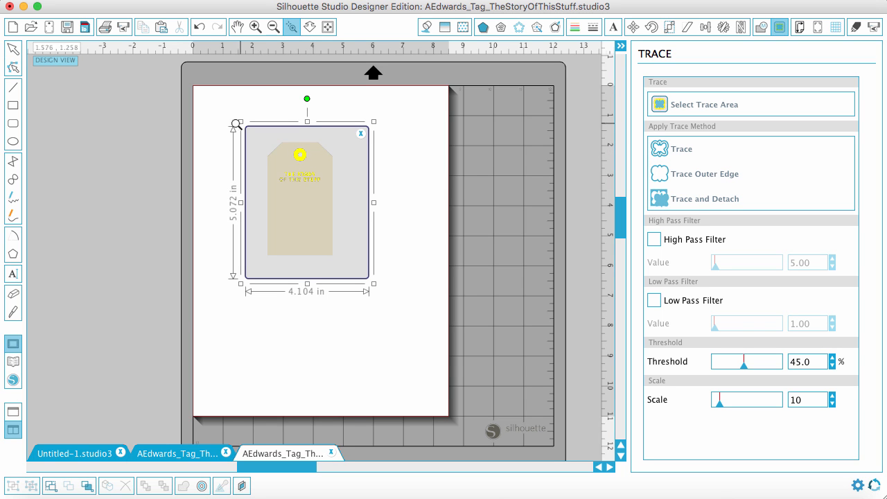
{"action": "left_click_drag", "start_coordinate": [221, 109], "coordinate": [406, 322]}
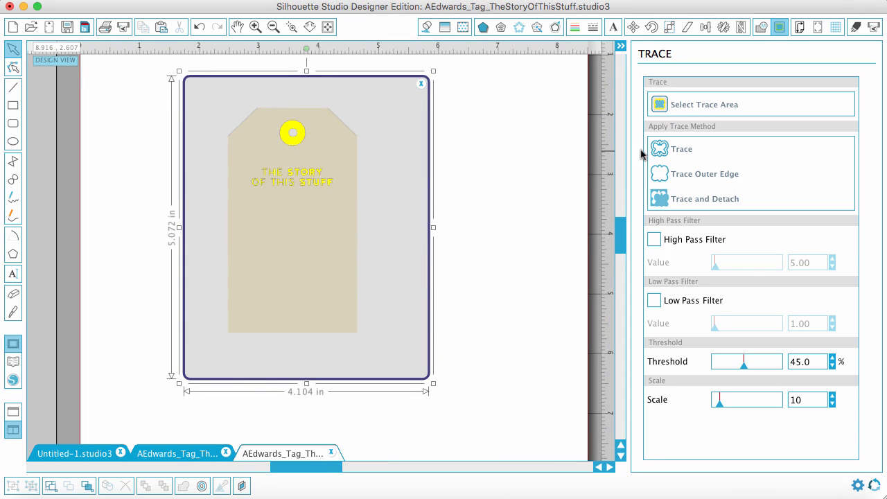
Try a Trace of the tag with the current settings, delete the traced lines, and move the tag image back toward the page's middle
{"action": "left_click", "coordinate": [672, 153]}
{"action": "left_click_drag", "start_coordinate": [309, 226], "coordinate": [491, 244]}
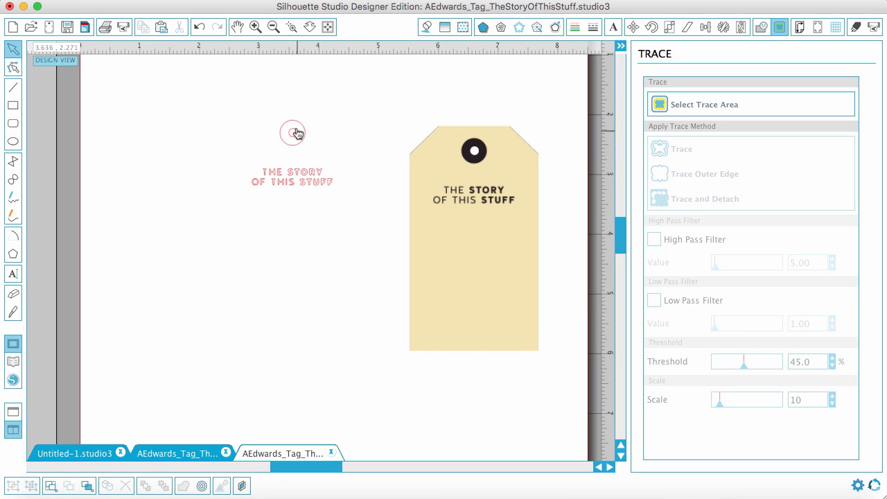
{"action": "left_click", "coordinate": [298, 176]}
{"action": "key", "text": "Delete"}
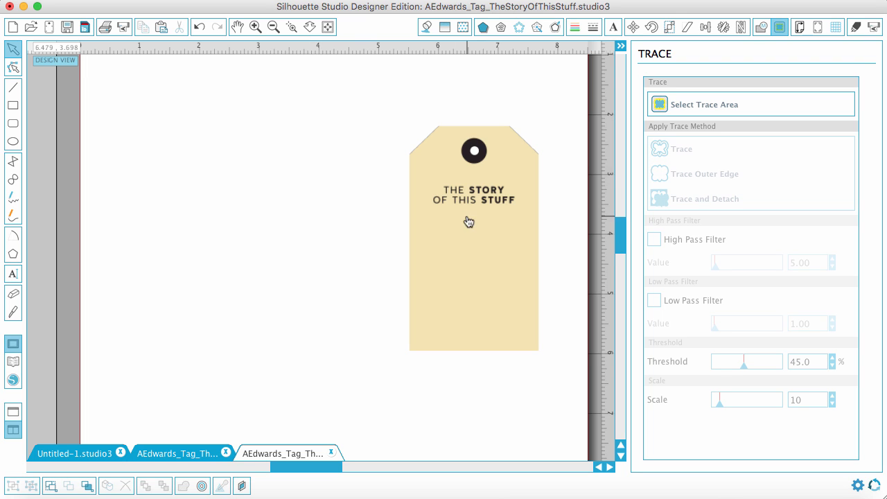
{"action": "mouse_move", "coordinate": [469, 222]}
{"action": "left_mouse_down"}
{"action": "mouse_move", "coordinate": [275, 184]}
{"action": "mouse_move", "coordinate": [284, 215]}
{"action": "left_mouse_up"}
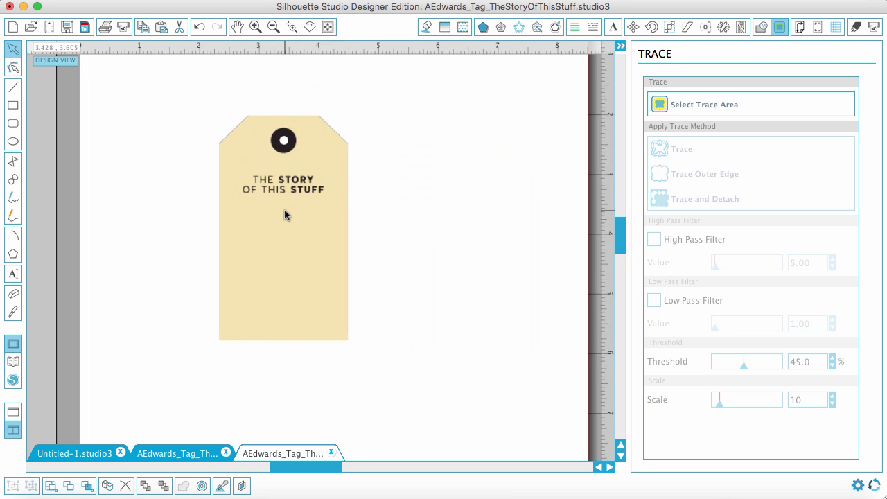
Trace the whole tag with the High Pass Filter off and the threshold at 88.2%, and move the image off the traced outline
{"action": "left_click", "coordinate": [726, 105]}
{"action": "mouse_move", "coordinate": [174, 93]}
{"action": "left_mouse_down"}
{"action": "mouse_move", "coordinate": [307, 358]}
{"action": "mouse_move", "coordinate": [422, 370]}
{"action": "left_mouse_up"}
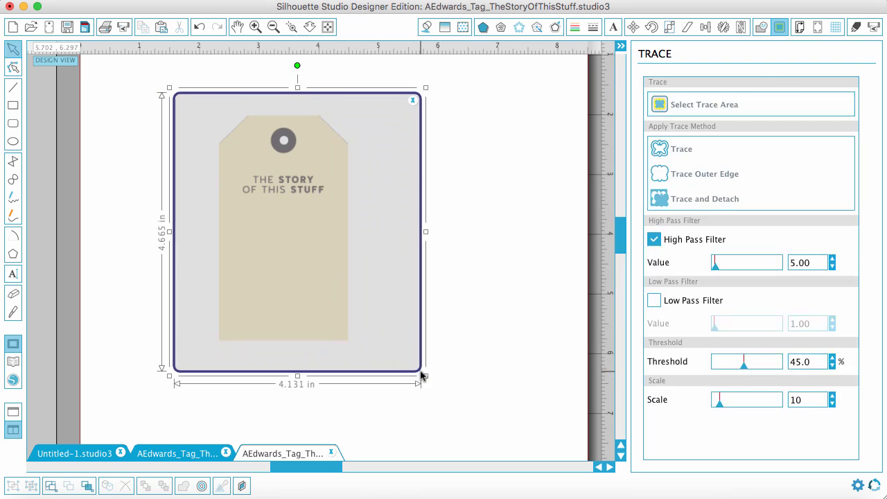
{"action": "left_click", "coordinate": [654, 239]}
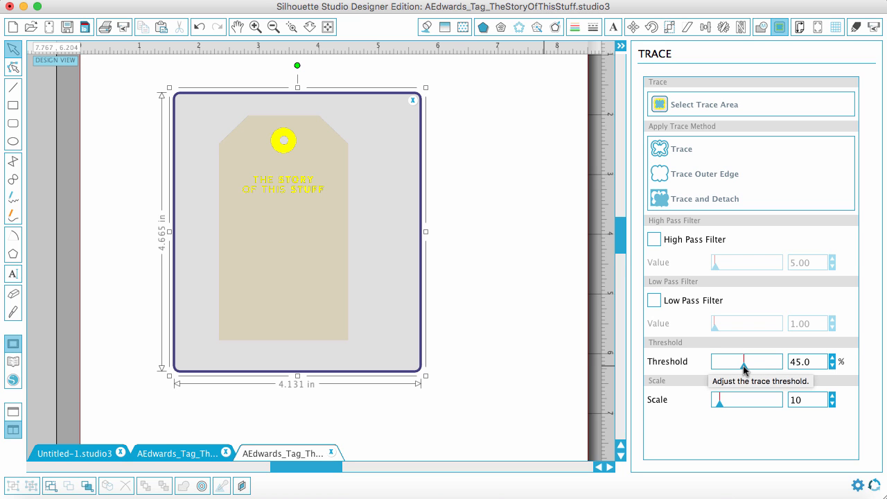
{"action": "left_click_drag", "start_coordinate": [744, 369], "coordinate": [775, 372]}
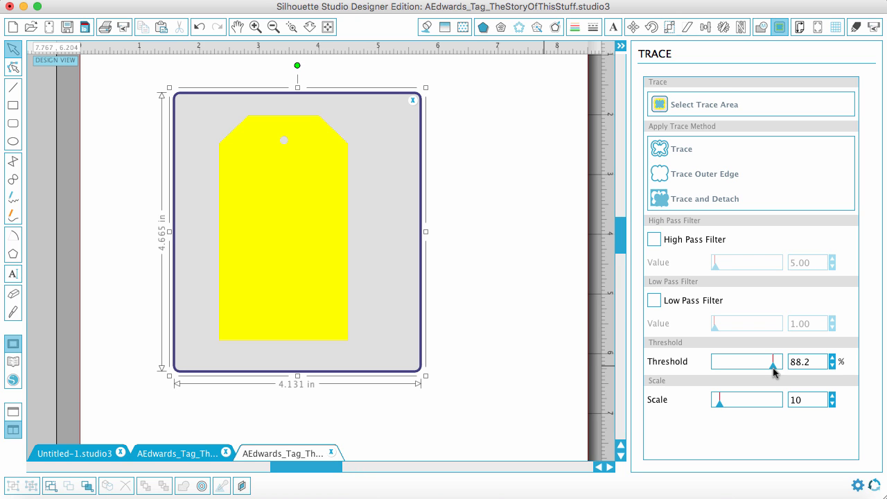
{"action": "left_click", "coordinate": [683, 154]}
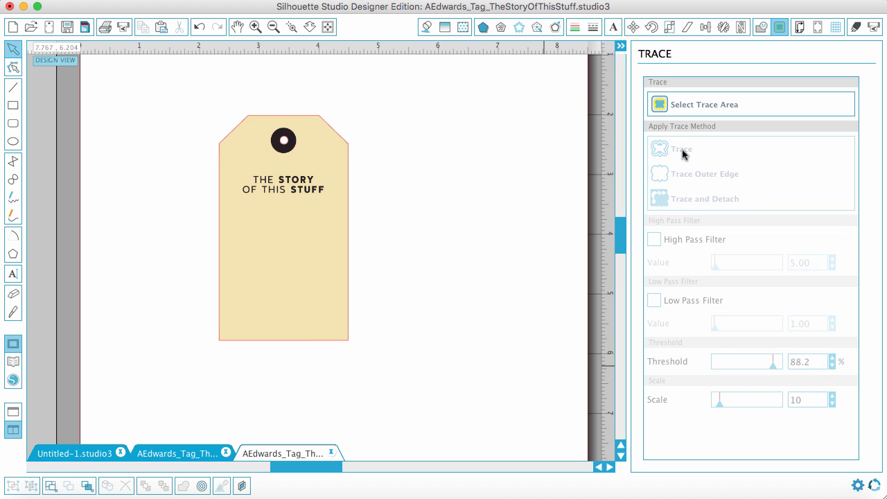
{"action": "left_click_drag", "start_coordinate": [338, 261], "coordinate": [514, 277]}
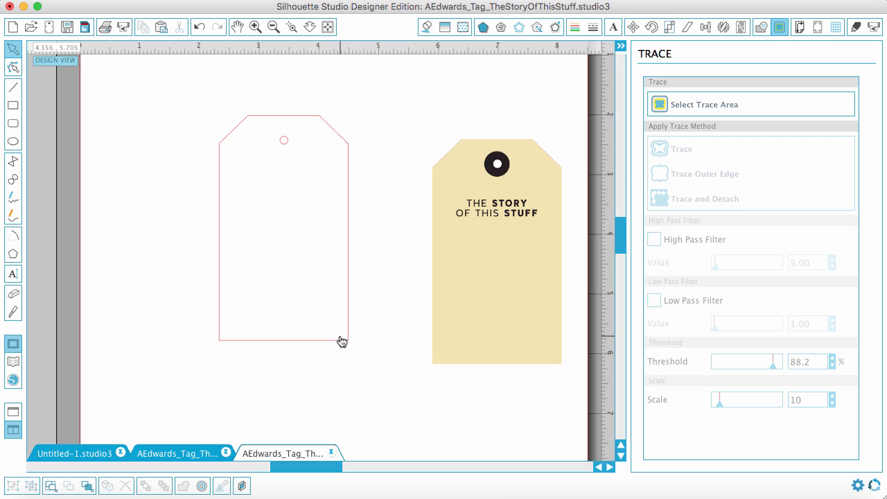
Shift the traced outline toward the tag image, place a duplicate of it to its left, and delete the extra overlapping copy
{"action": "left_click_drag", "start_coordinate": [342, 341], "coordinate": [391, 326]}
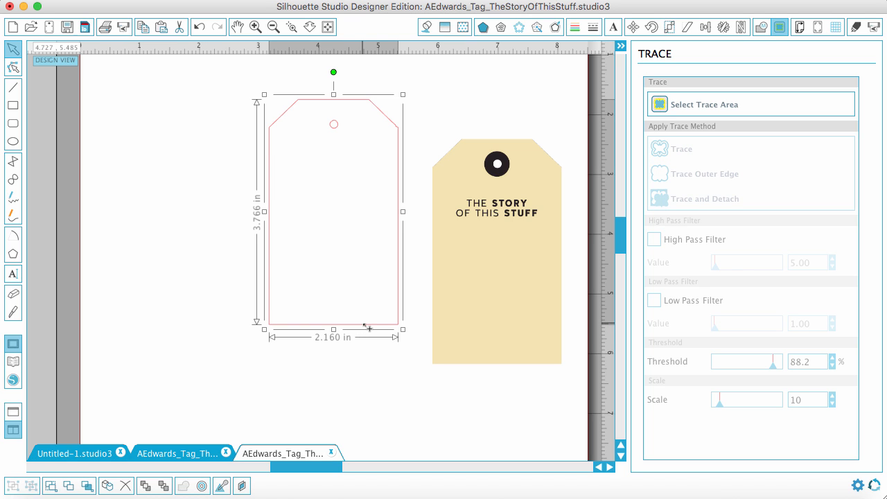
{"action": "left_click_drag", "start_coordinate": [370, 329], "coordinate": [360, 327]}
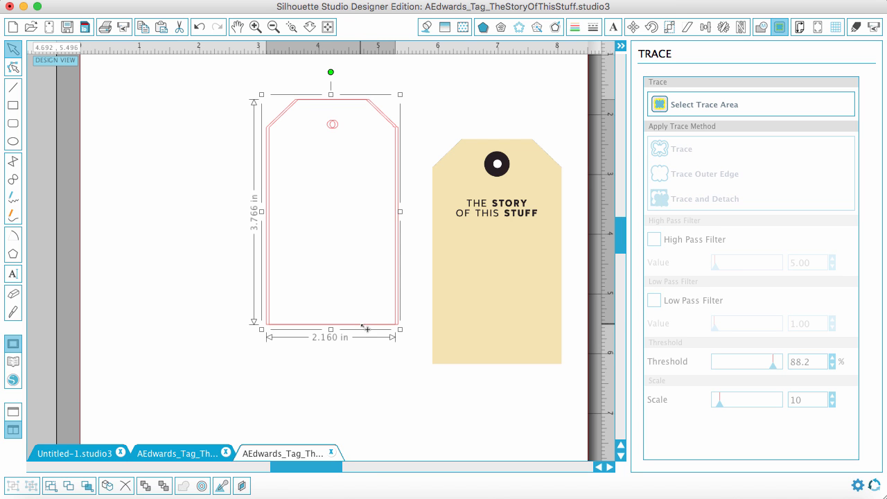
{"action": "left_click_drag", "start_coordinate": [366, 328], "coordinate": [213, 316]}
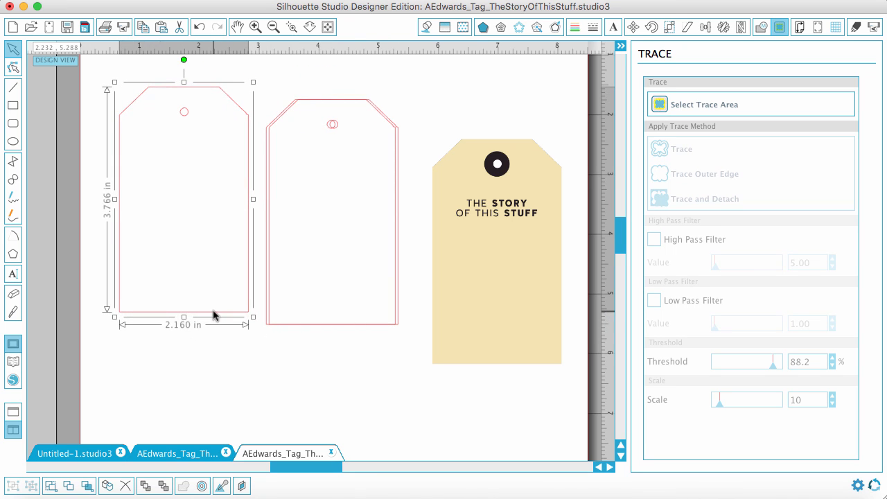
{"action": "left_click_drag", "start_coordinate": [380, 113], "coordinate": [382, 222]}
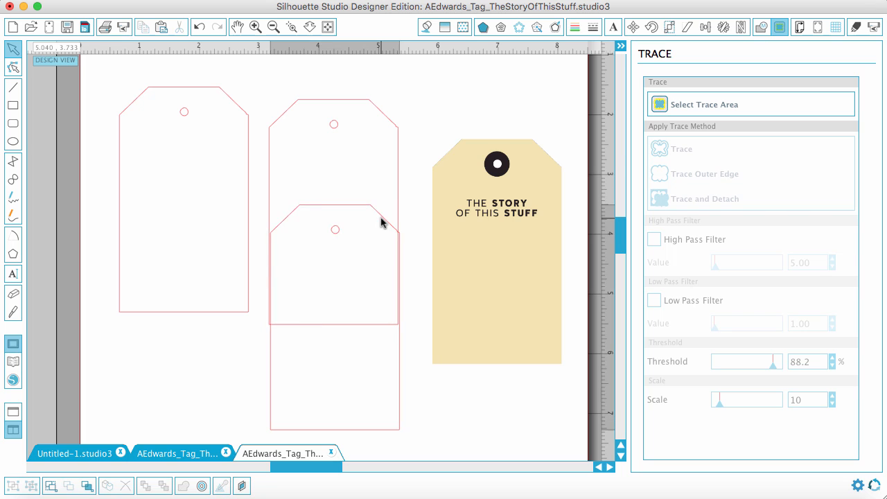
{"action": "key", "text": "Delete"}
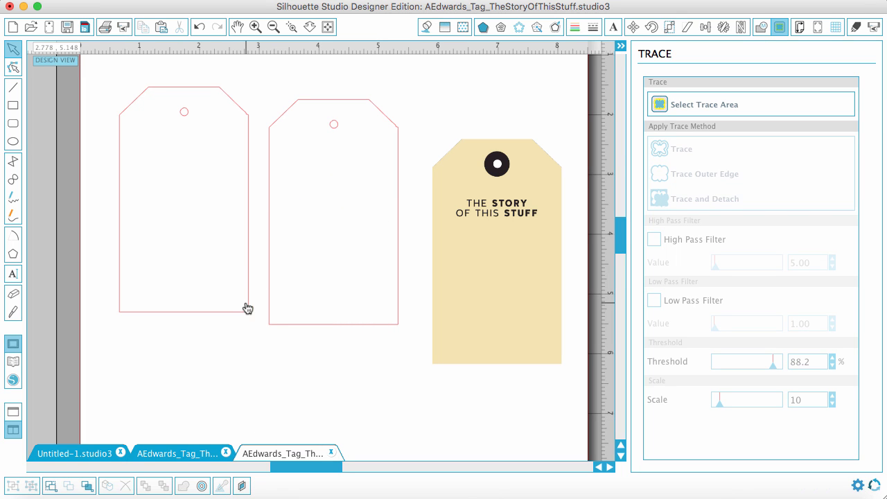
Align the duplicate outline level with the original and nudge it sideways until their adjoining vertical edges coincide
{"action": "left_click_drag", "start_coordinate": [249, 332], "coordinate": [265, 330]}
{"action": "left_click", "coordinate": [265, 330]}
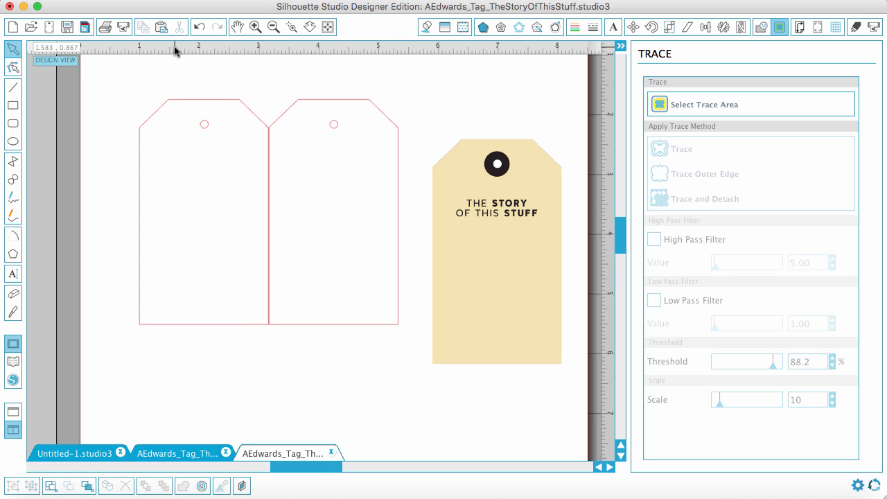
{"action": "left_click", "coordinate": [291, 26]}
{"action": "left_click_drag", "start_coordinate": [231, 89], "coordinate": [334, 394]}
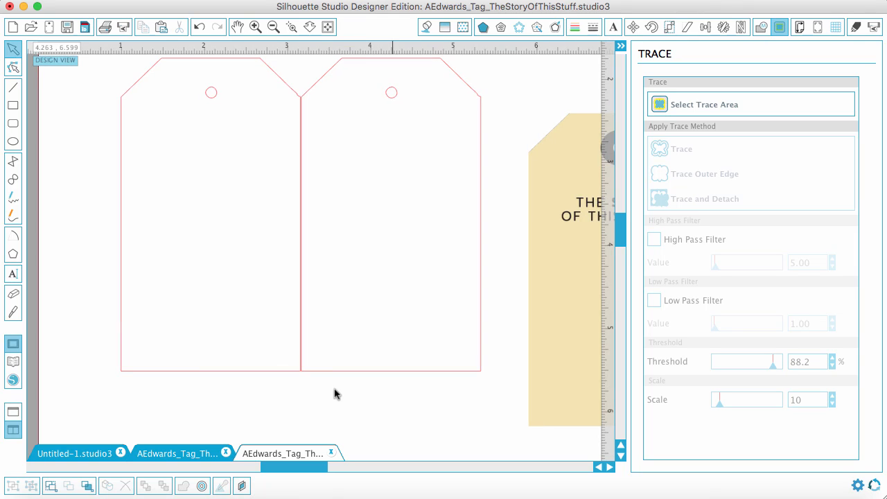
{"action": "scroll", "coordinate": [290, 377], "scroll_direction": "left", "scroll_amount": 1}
{"action": "left_click", "coordinate": [275, 375]}
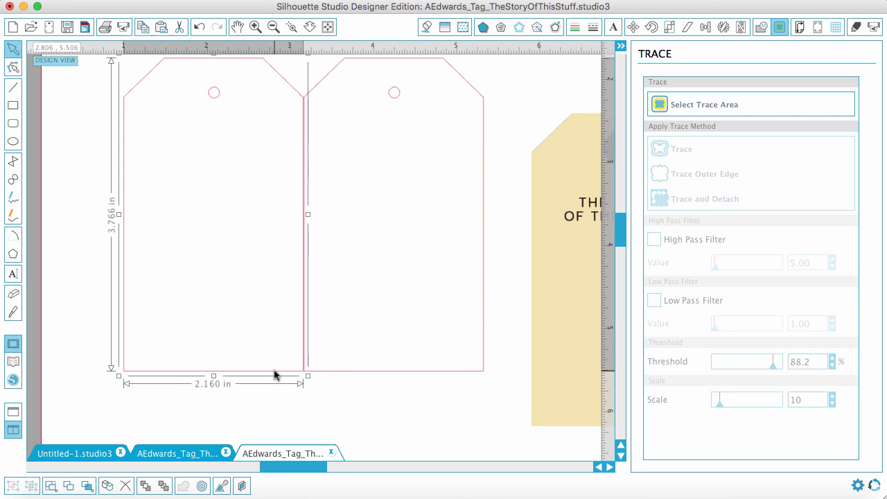
{"action": "key", "text": "Right"}
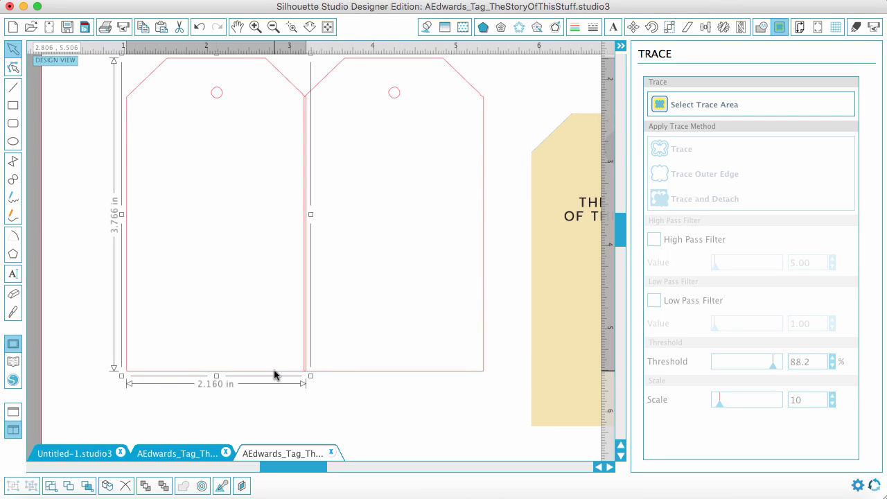
{"action": "key", "text": "Left"}
{"action": "key", "text": "Left"}
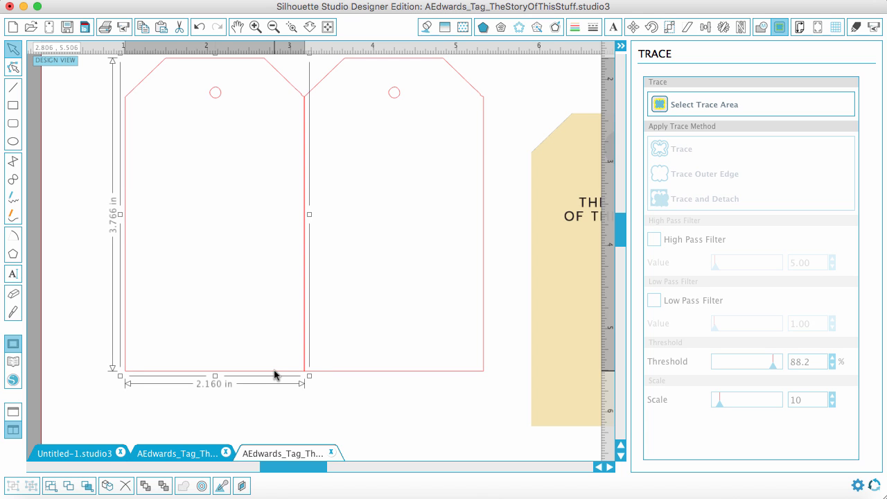
{"action": "key", "text": "Left"}
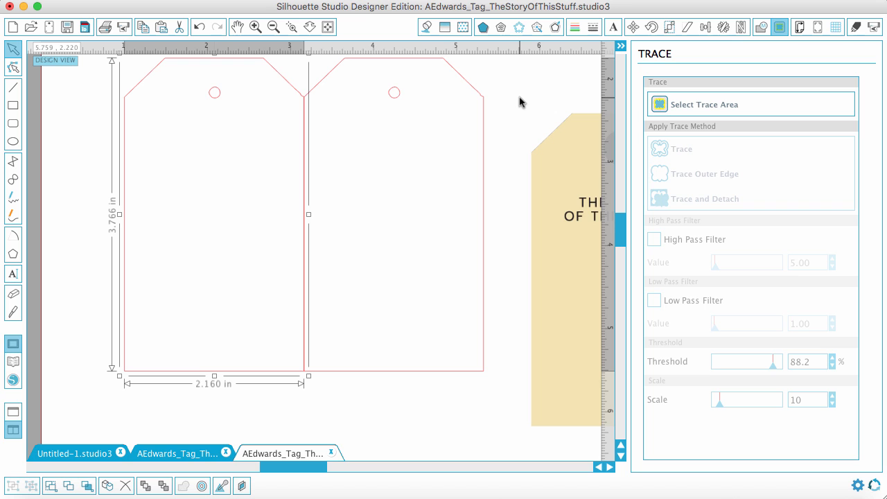
Try to weld the two side-by-side tag outlines into one shape, leaving the tag image out of the selection
{"action": "scroll", "coordinate": [507, 110], "scroll_direction": "up", "scroll_amount": 2}
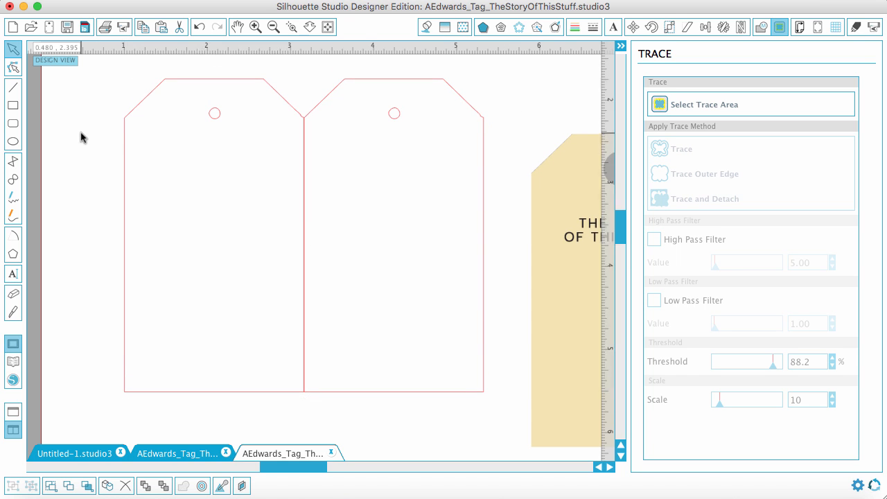
{"action": "left_click_drag", "start_coordinate": [81, 134], "coordinate": [503, 212]}
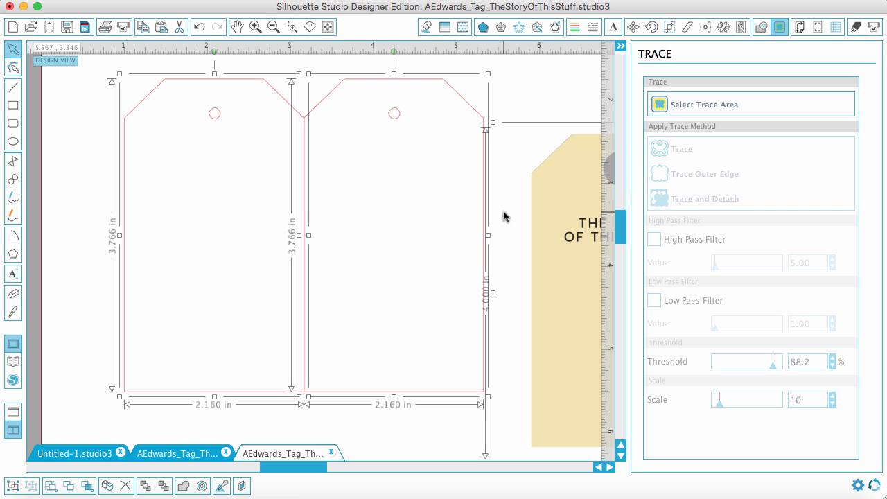
{"action": "left_click", "coordinate": [525, 88]}
{"action": "left_click", "coordinate": [388, 89]}
{"action": "left_click", "coordinate": [213, 91], "text": "shift"}
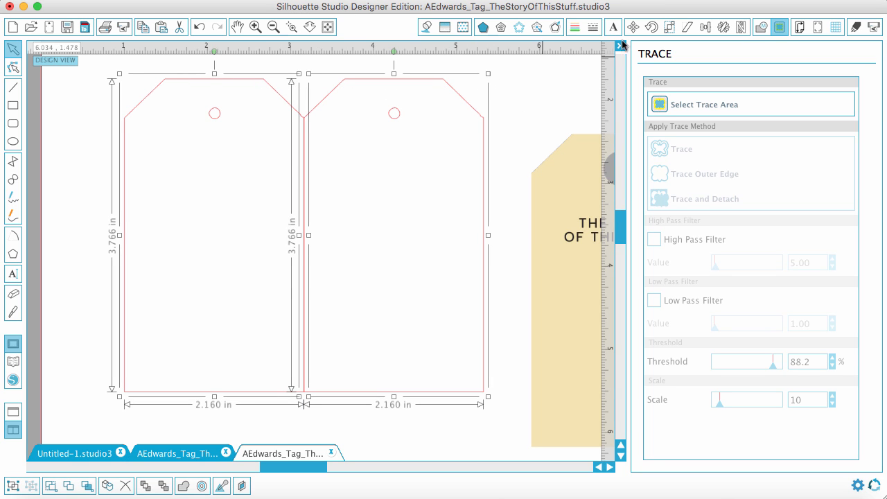
{"action": "left_click", "coordinate": [762, 27]}
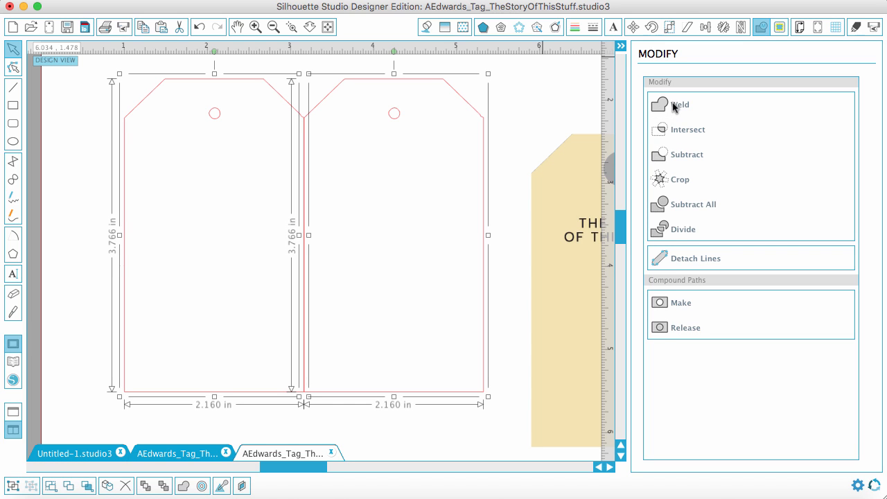
{"action": "left_click", "coordinate": [673, 105]}
{"action": "left_click", "coordinate": [540, 96]}
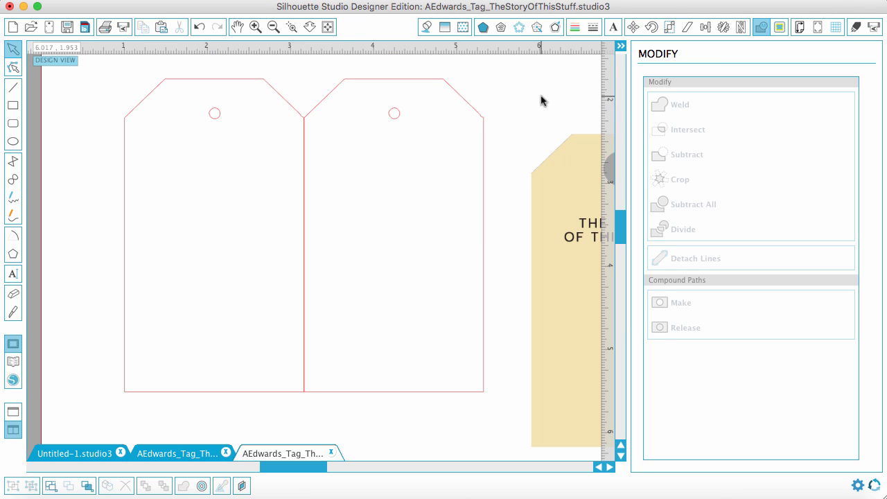
Nudge the left tag outline one increment into the right one and weld the two outlines into a single double-tag shape
{"action": "left_click", "coordinate": [283, 99]}
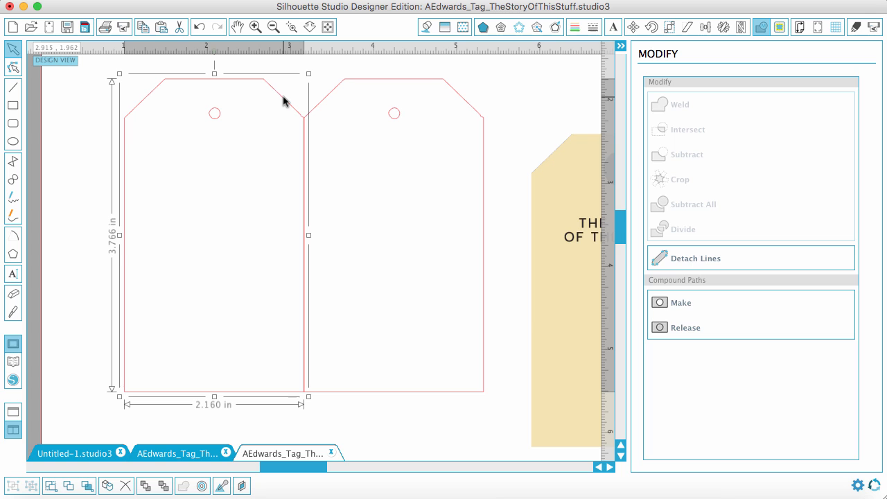
{"action": "key", "text": "Right"}
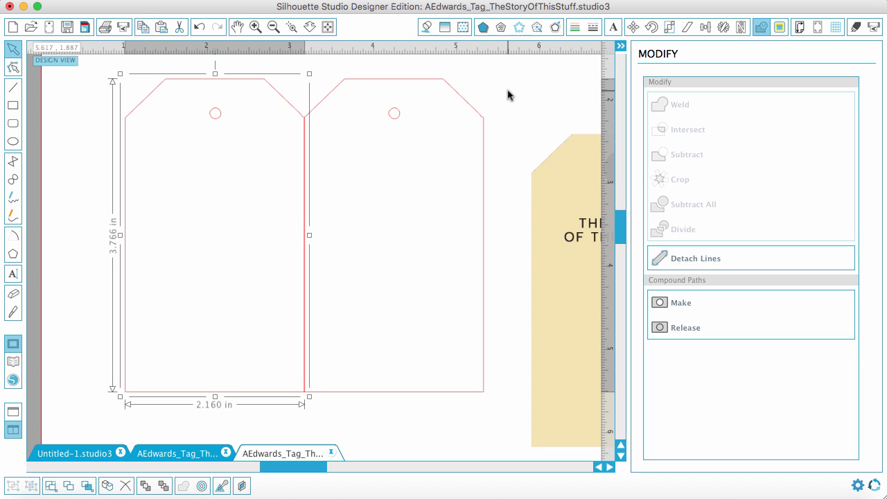
{"action": "left_click", "coordinate": [478, 126], "text": "shift"}
{"action": "left_click", "coordinate": [675, 105]}
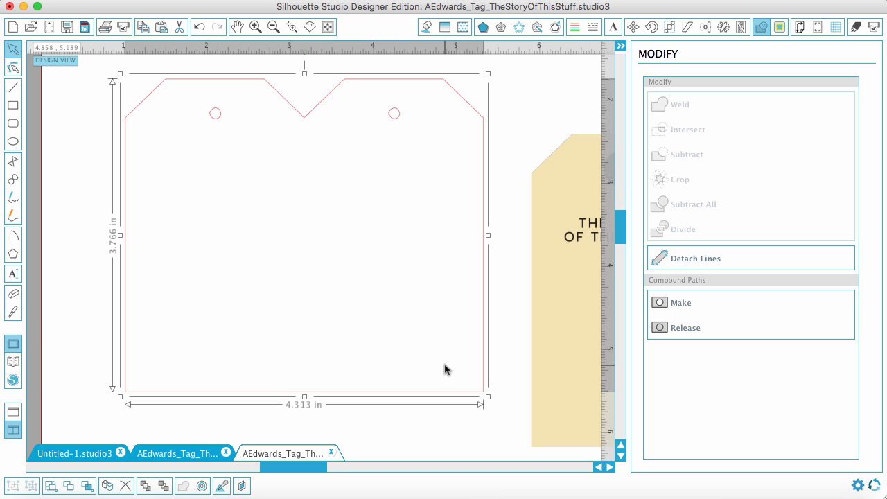
Move the tag image onto the right half of the welded outline and fine-tune it until its edges and hole line up
{"action": "left_click_drag", "start_coordinate": [572, 360], "coordinate": [347, 307]}
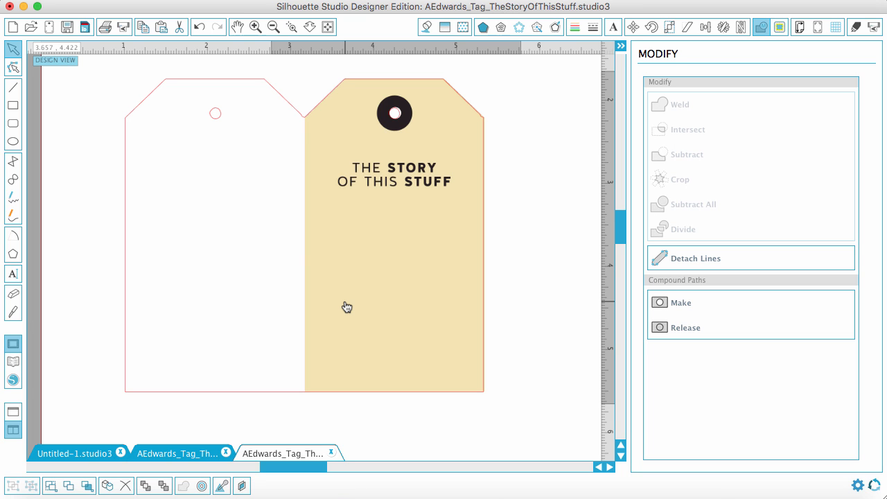
{"action": "left_click_drag", "start_coordinate": [347, 307], "coordinate": [345, 307]}
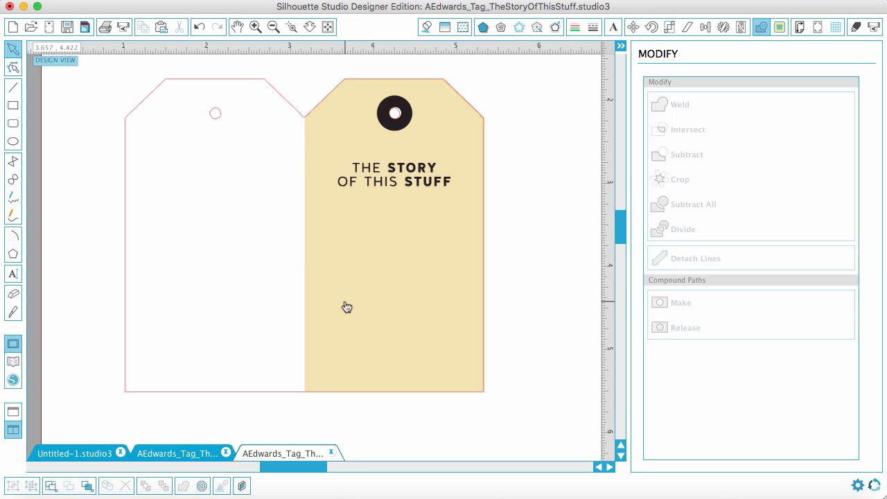
{"action": "mouse_move", "coordinate": [312, 78]}
{"action": "left_mouse_down"}
{"action": "mouse_move", "coordinate": [447, 188]}
{"action": "mouse_move", "coordinate": [301, 63]}
{"action": "mouse_move", "coordinate": [311, 79]}
{"action": "left_mouse_up"}
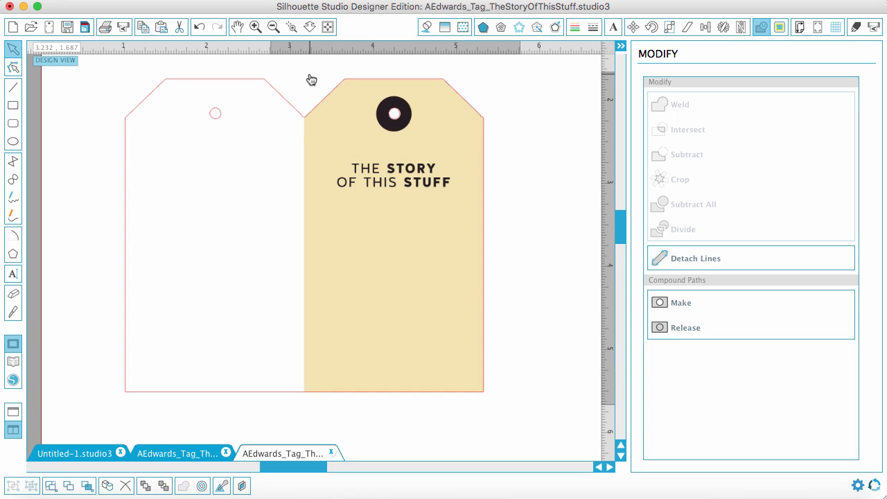
{"action": "left_click", "coordinate": [310, 78]}
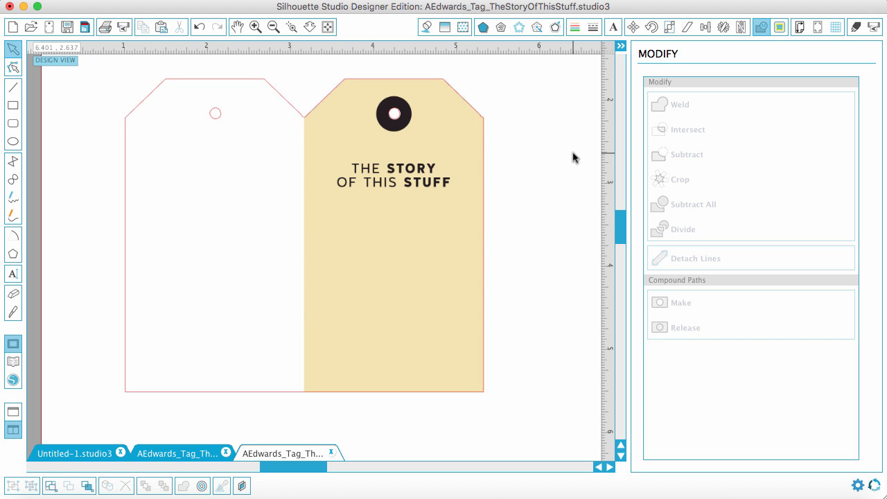
Move the double-tag outline and its image up and right on the page, and place a duplicate of both directly below
{"action": "left_click", "coordinate": [273, 27]}
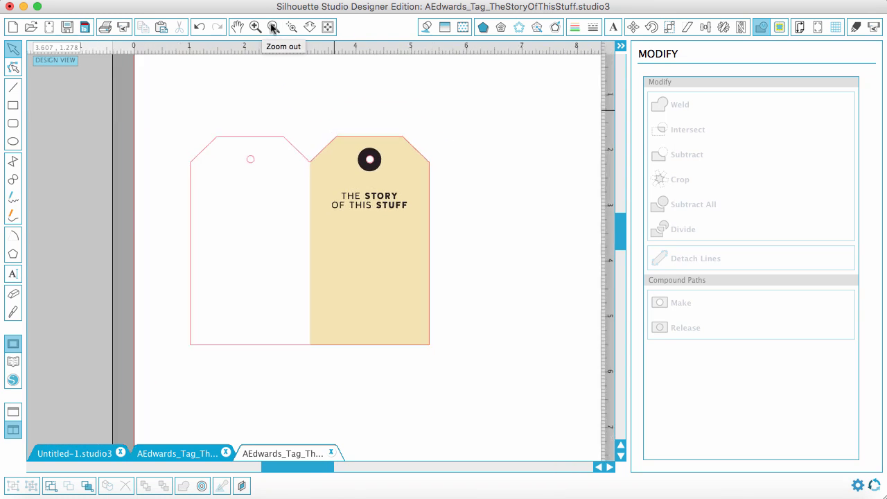
{"action": "left_click", "coordinate": [273, 26]}
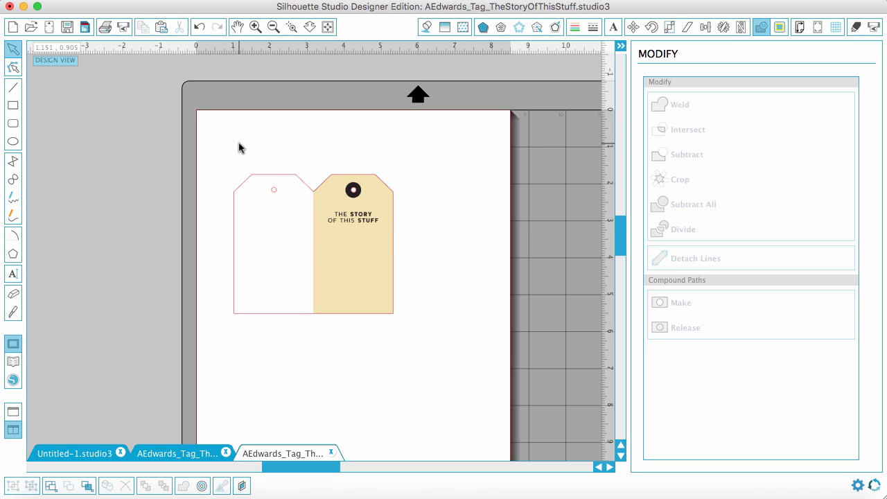
{"action": "left_click_drag", "start_coordinate": [239, 143], "coordinate": [424, 274]}
{"action": "left_click_drag", "start_coordinate": [355, 278], "coordinate": [406, 252]}
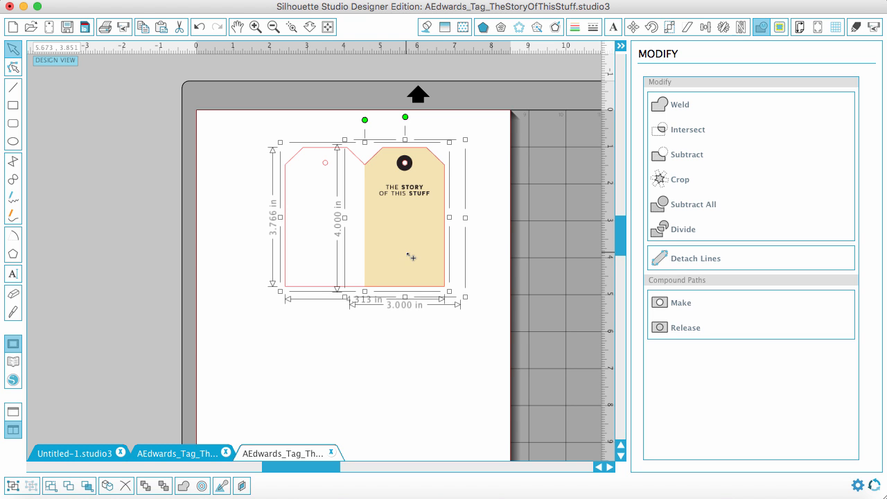
{"action": "left_click_drag", "start_coordinate": [408, 256], "coordinate": [405, 411]}
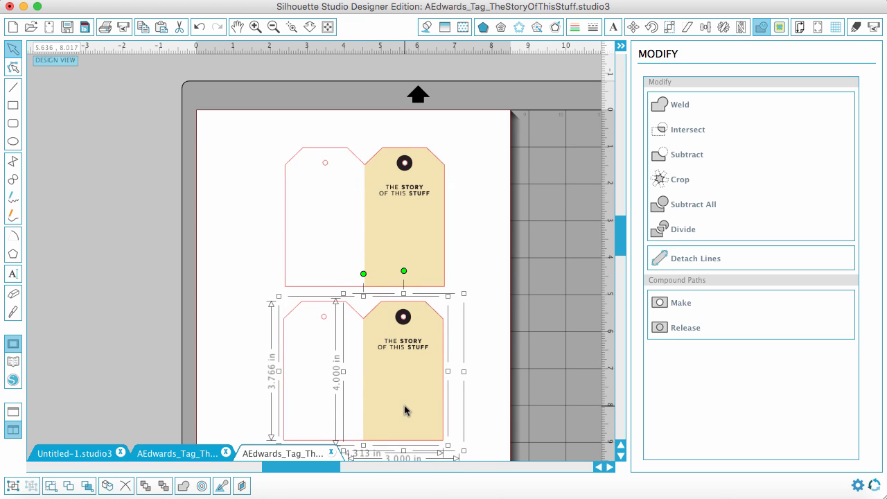
{"action": "scroll", "coordinate": [467, 307], "scroll_direction": "down", "scroll_amount": 3}
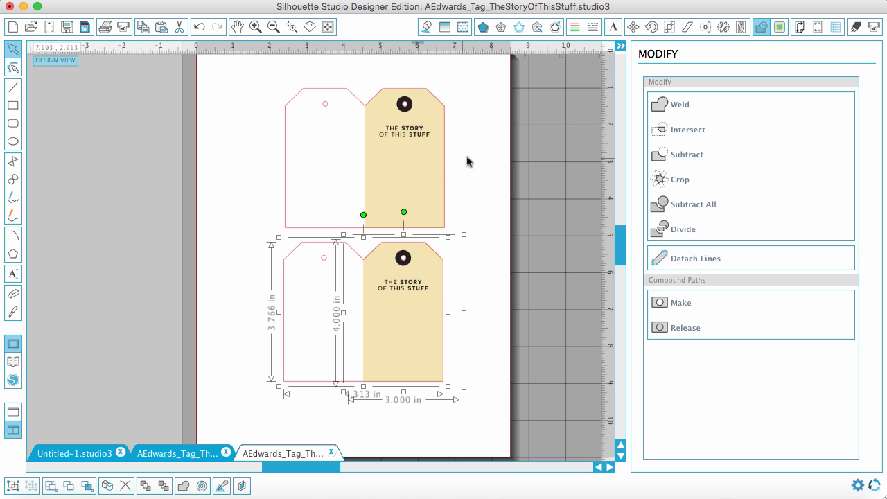
{"action": "scroll", "coordinate": [516, 129], "scroll_direction": "up", "scroll_amount": 3}
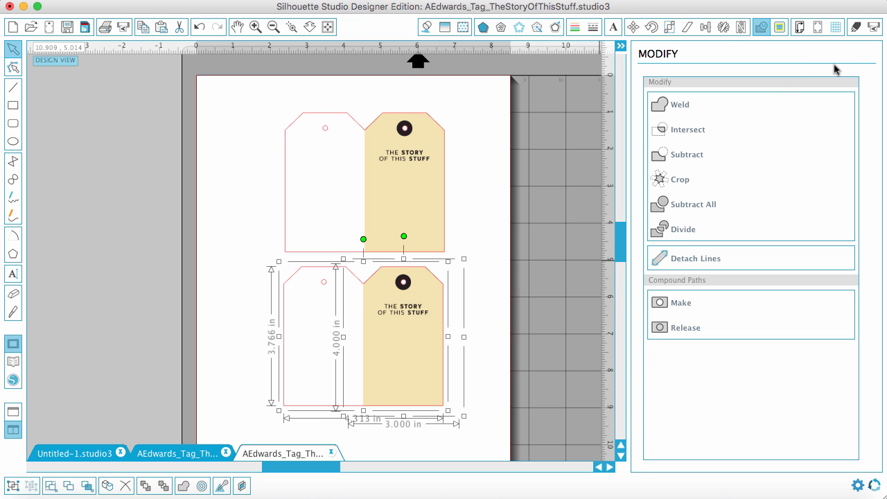
Turn on registration marks in the Type 1 (CAMEO, Portrait) style
{"action": "left_click", "coordinate": [816, 27]}
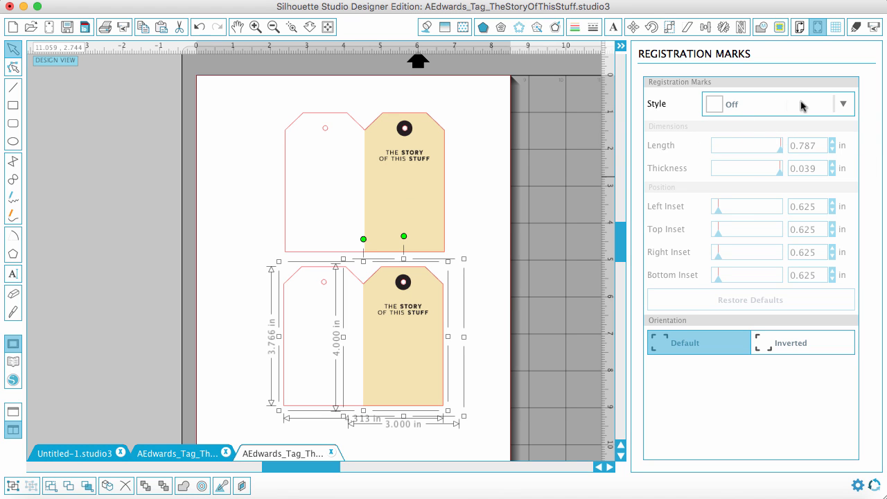
{"action": "left_click", "coordinate": [842, 106]}
{"action": "left_click", "coordinate": [776, 156]}
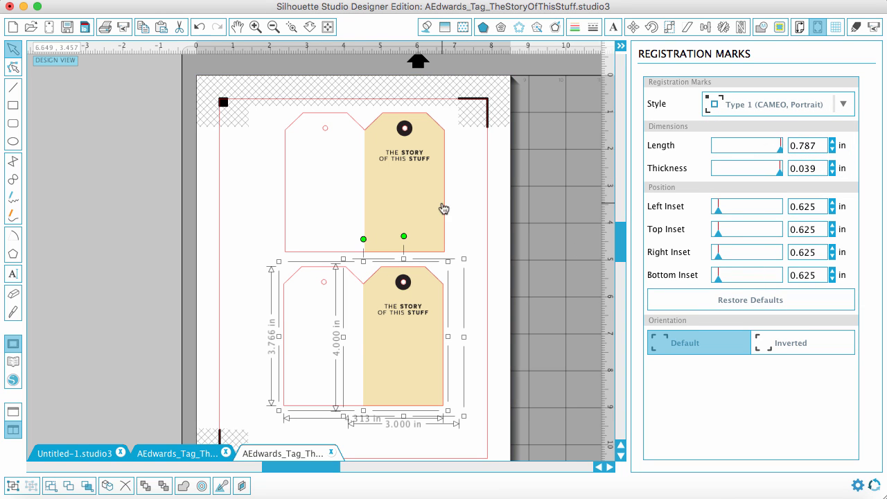
Shift both double tags together left and slightly down within the registration mark boundary, and deselect them
{"action": "scroll", "coordinate": [422, 301], "scroll_direction": "down", "scroll_amount": 1}
{"action": "scroll", "coordinate": [423, 300], "scroll_direction": "down", "scroll_amount": 2}
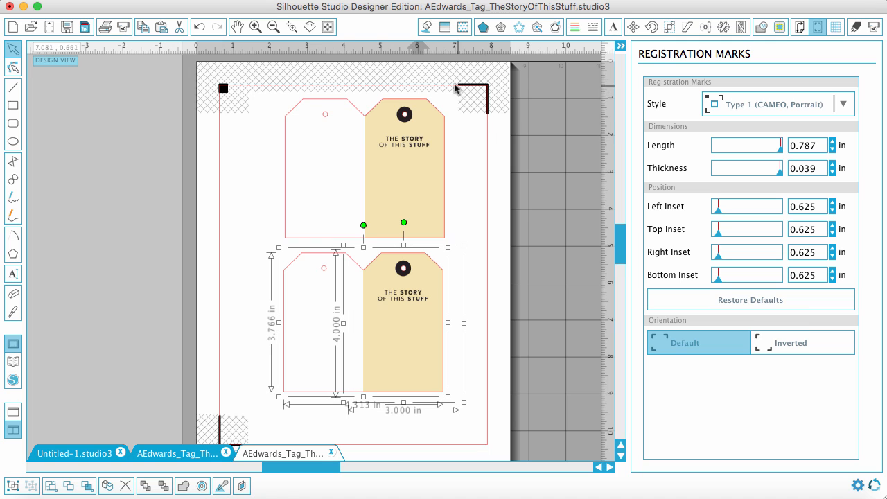
{"action": "left_click_drag", "start_coordinate": [270, 104], "coordinate": [402, 382]}
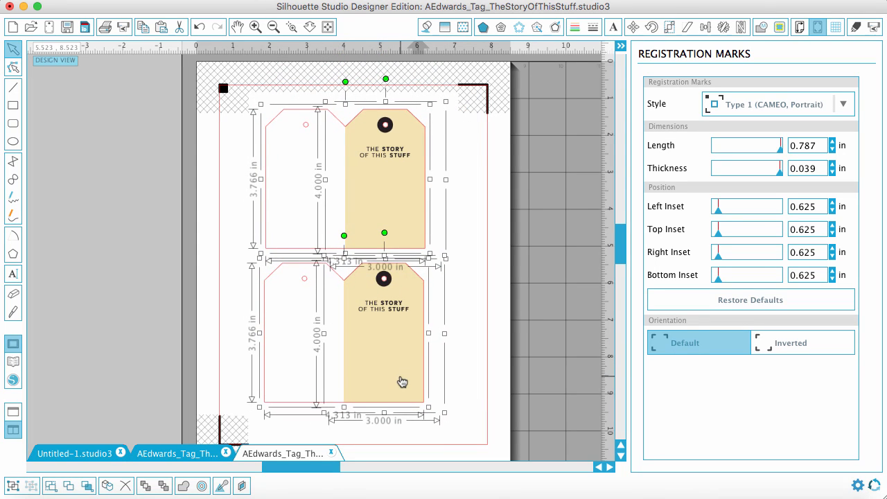
{"action": "left_click", "coordinate": [558, 302]}
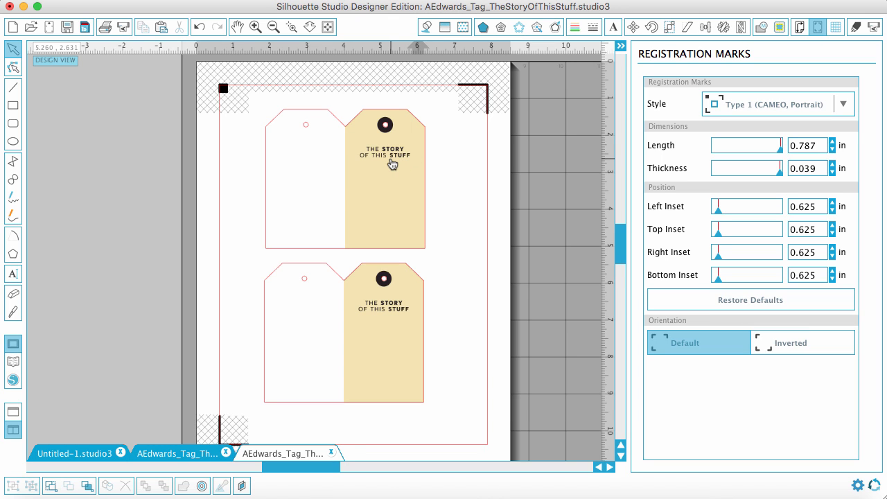
Add the text "stuff" on the printed half of the upper tag, under its title
{"action": "left_click", "coordinate": [15, 277]}
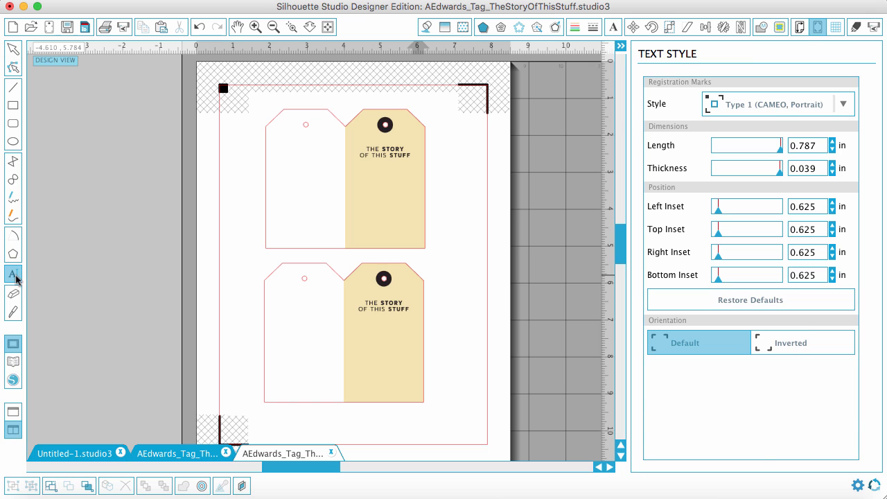
{"action": "left_click", "coordinate": [364, 170]}
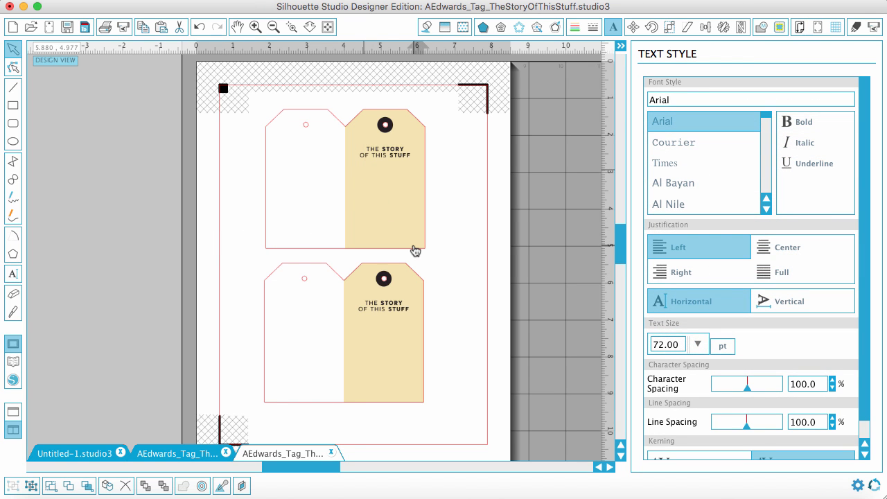
{"action": "type", "text": "stuff"}
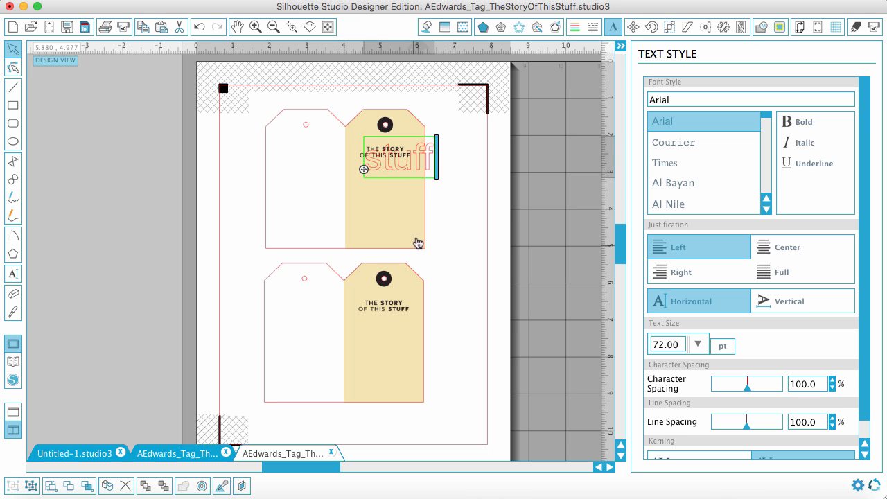
Set the size of the whole "stuff" text to 24 pt and finish editing it
{"action": "left_click_drag", "start_coordinate": [428, 144], "coordinate": [327, 159]}
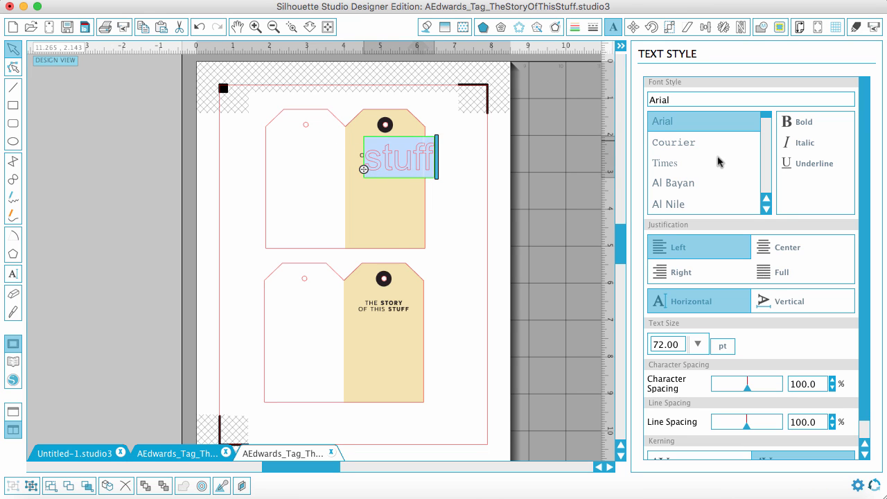
{"action": "left_click", "coordinate": [698, 343]}
{"action": "left_click", "coordinate": [661, 442]}
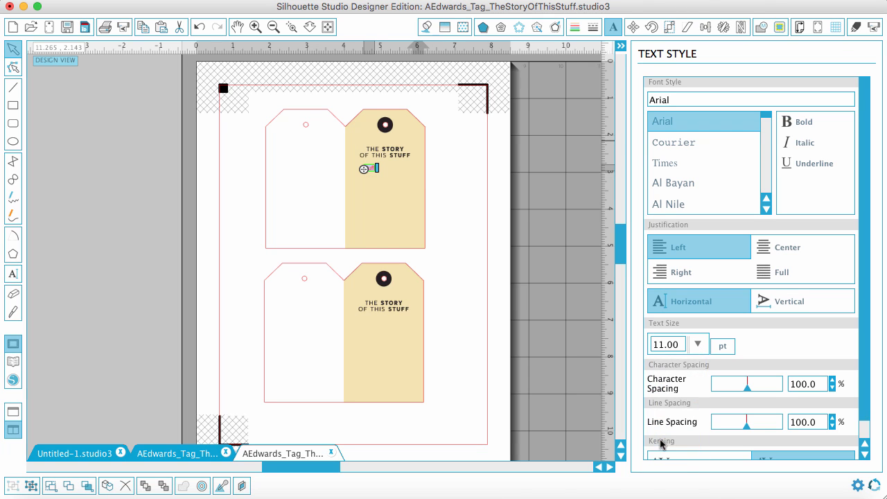
{"action": "left_click", "coordinate": [697, 344]}
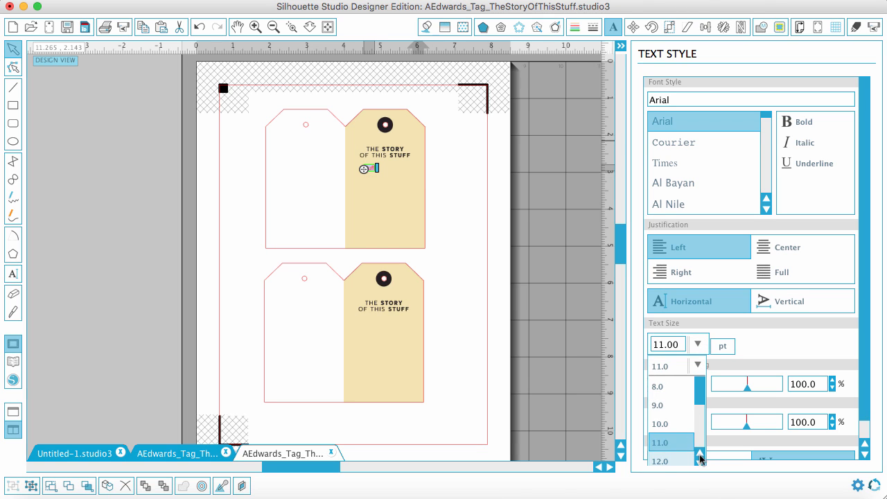
{"action": "scroll", "coordinate": [700, 461], "scroll_direction": "down", "scroll_amount": 3}
{"action": "scroll", "coordinate": [700, 460], "scroll_direction": "down", "scroll_amount": 4}
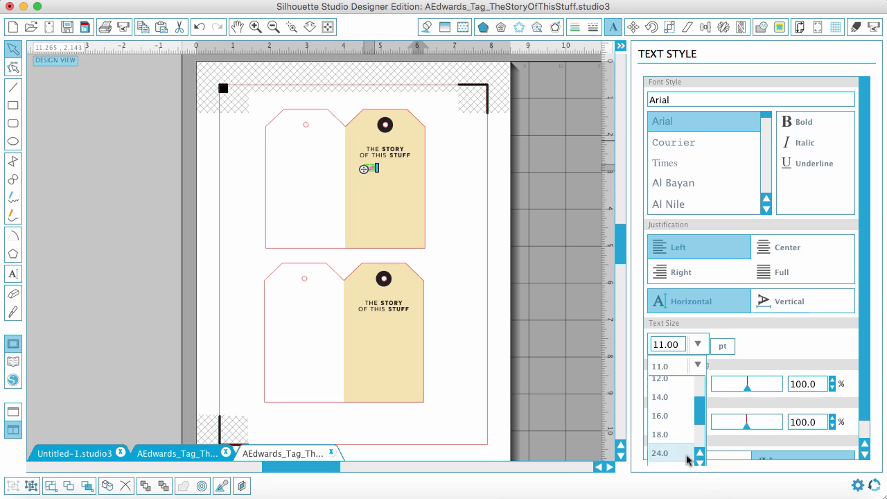
{"action": "left_click", "coordinate": [670, 456]}
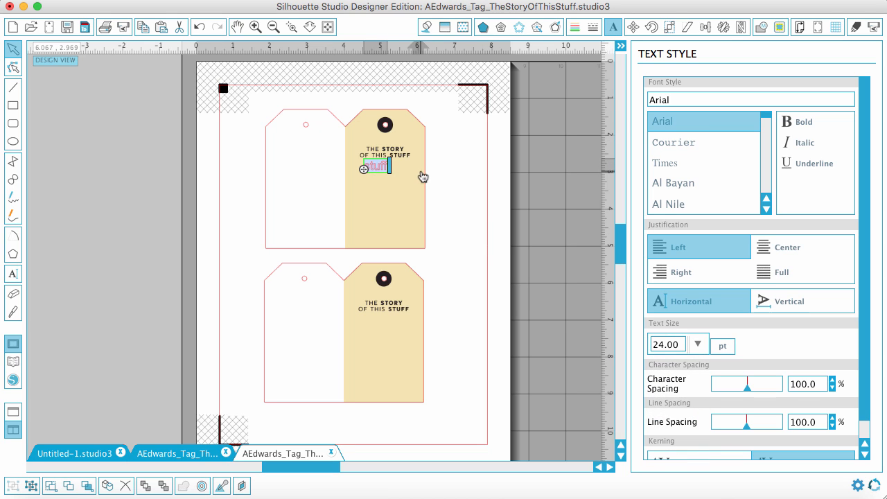
{"action": "left_click", "coordinate": [449, 149]}
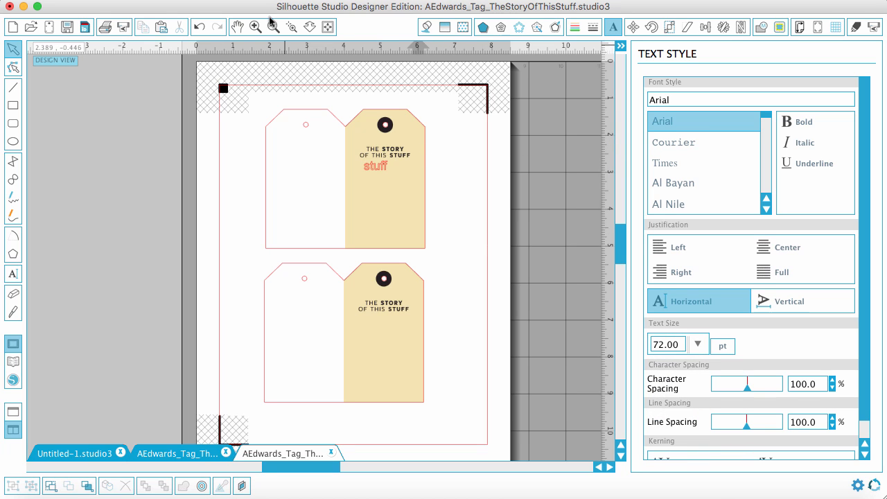
Nudge the "stuff" text right and up until it sits centred close beneath the title on the upper tag
{"action": "left_click", "coordinate": [291, 27]}
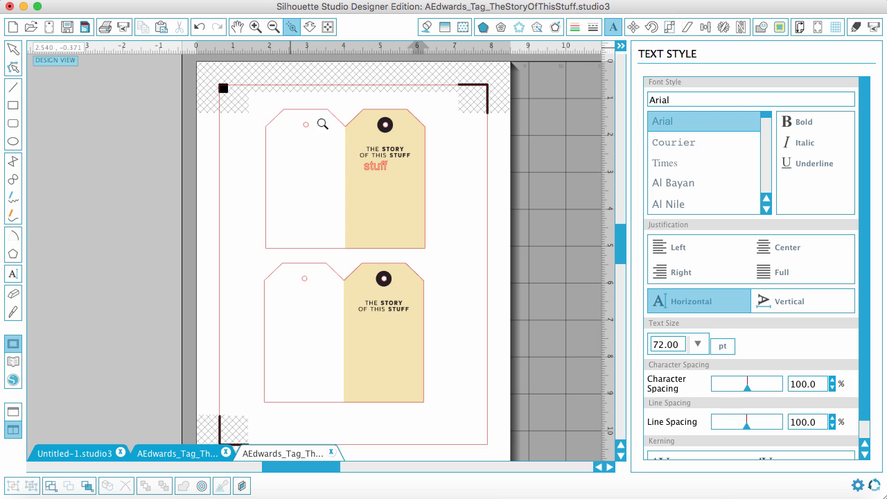
{"action": "left_click_drag", "start_coordinate": [344, 122], "coordinate": [439, 210]}
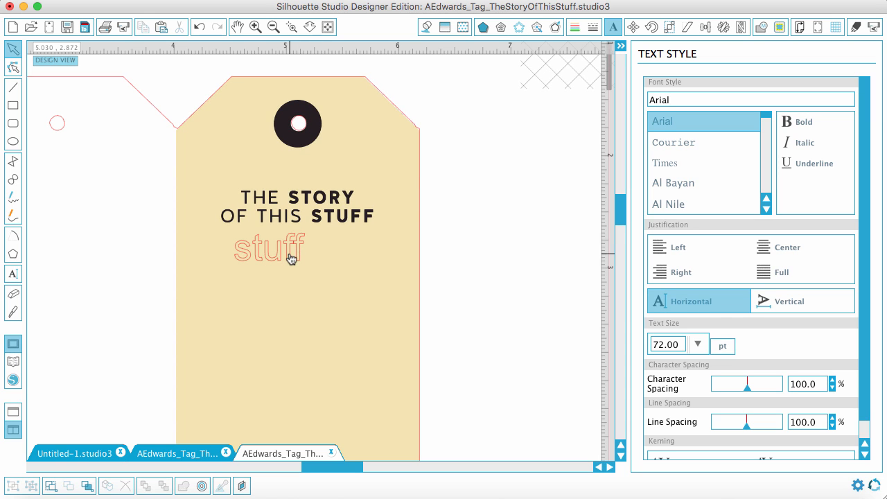
{"action": "left_click", "coordinate": [290, 256]}
{"action": "key", "text": "Right"}
{"action": "key", "text": "Right"}
{"action": "key", "text": "Right"}
{"action": "key", "text": "Right"}
{"action": "key", "text": "Right"}
{"action": "key", "text": "Right"}
{"action": "key", "text": "Right"}
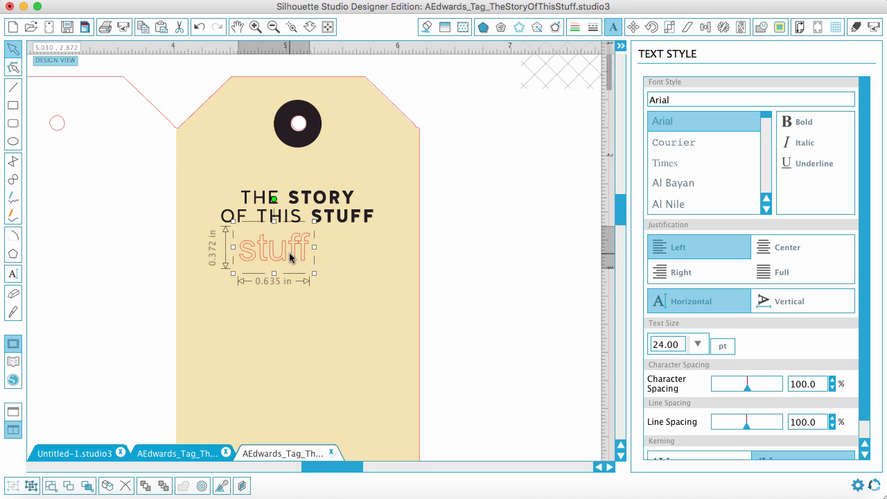
{"action": "key", "text": "Right"}
{"action": "key", "text": "Right"}
{"action": "key", "text": "Right"}
{"action": "key", "text": "Right"}
{"action": "key", "text": "Right"}
{"action": "key", "text": "Right"}
{"action": "key", "text": "Right"}
{"action": "key", "text": "Right"}
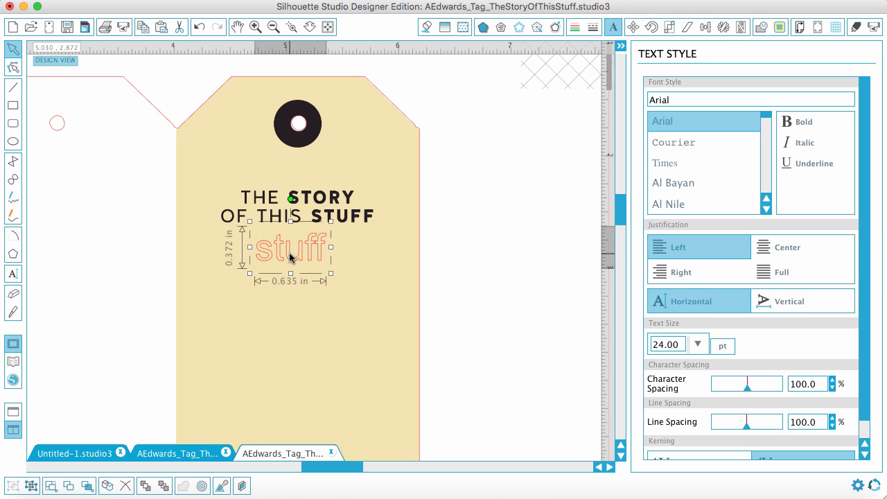
{"action": "key", "text": "Right"}
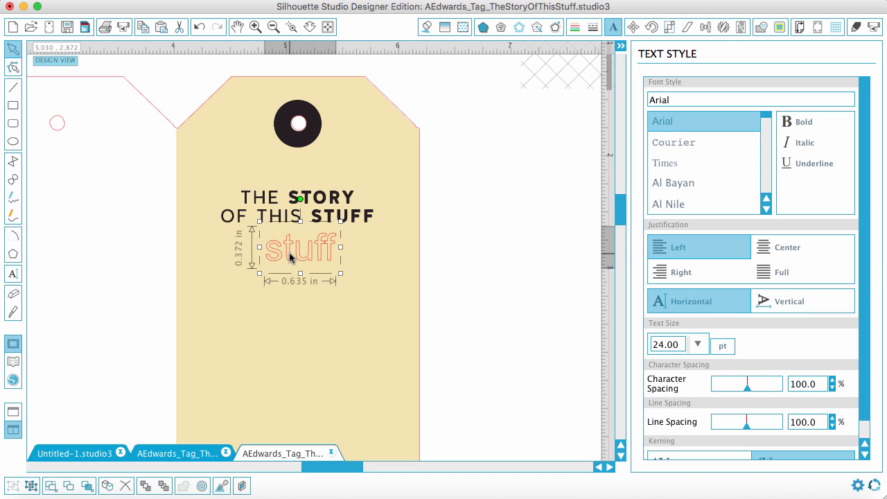
{"action": "key", "text": "Up"}
{"action": "key", "text": "Up"}
{"action": "key", "text": "Up"}
{"action": "key", "text": "Up"}
{"action": "key", "text": "Up"}
{"action": "key", "text": "Up"}
{"action": "key", "text": "Up"}
{"action": "key", "text": "Up"}
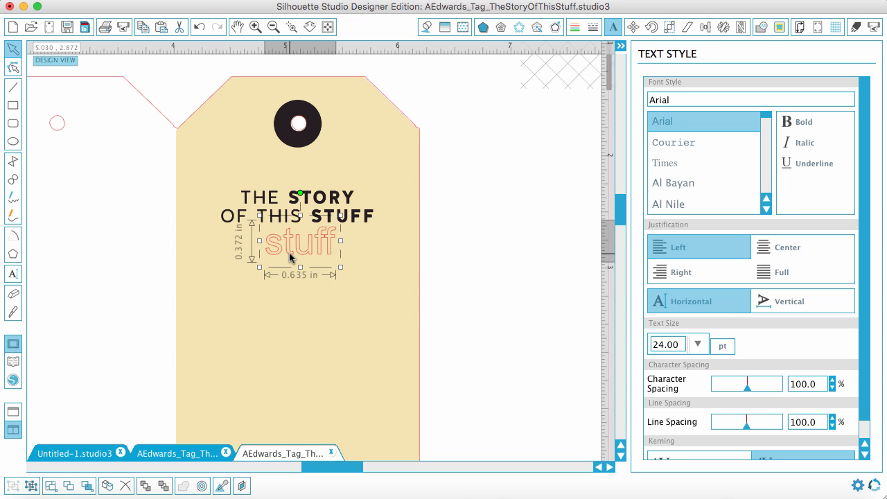
{"action": "key", "text": "Left"}
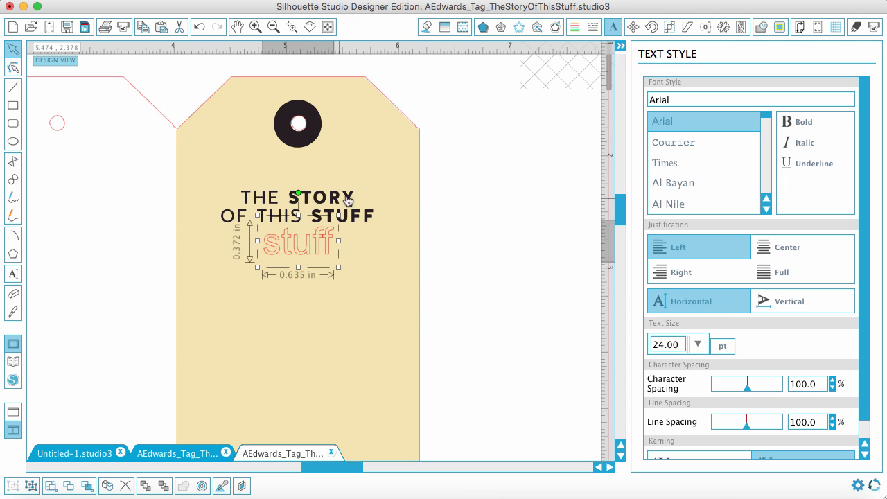
Fill the "stuff" text on the upper tag with solid black and make its outline colour transparent
{"action": "left_click", "coordinate": [426, 29]}
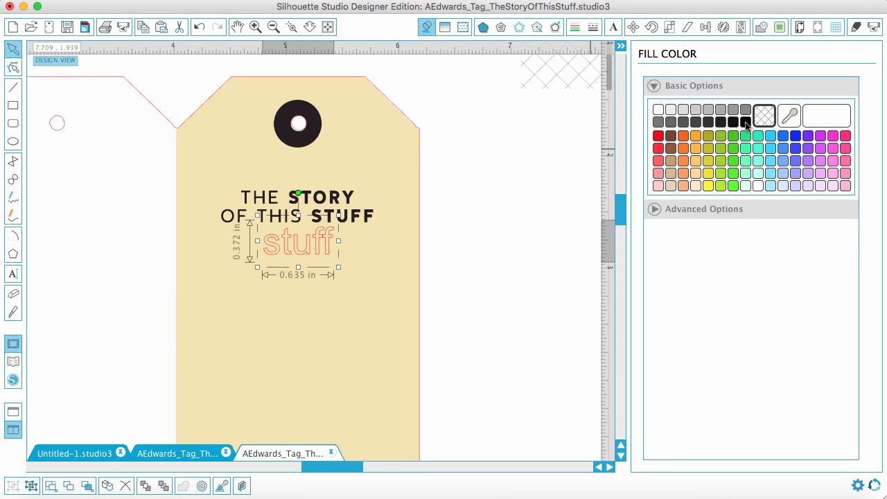
{"action": "left_click", "coordinate": [745, 122]}
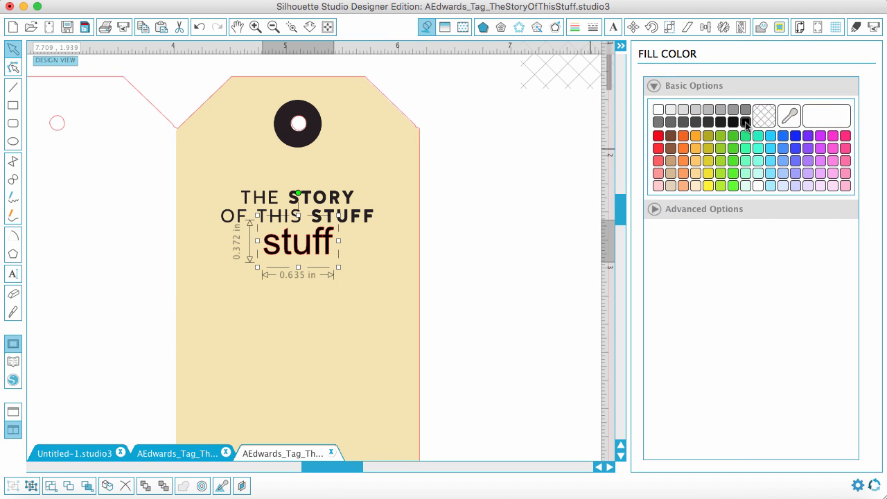
{"action": "left_click", "coordinate": [574, 28]}
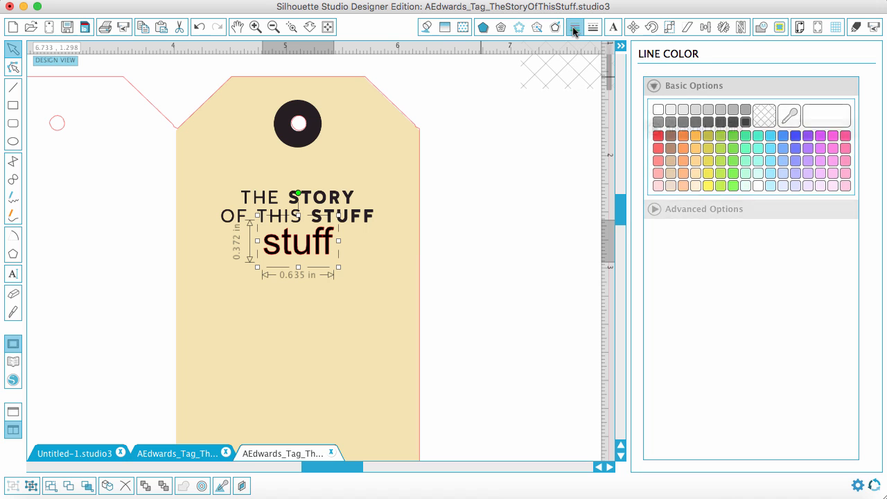
{"action": "left_click", "coordinate": [765, 117]}
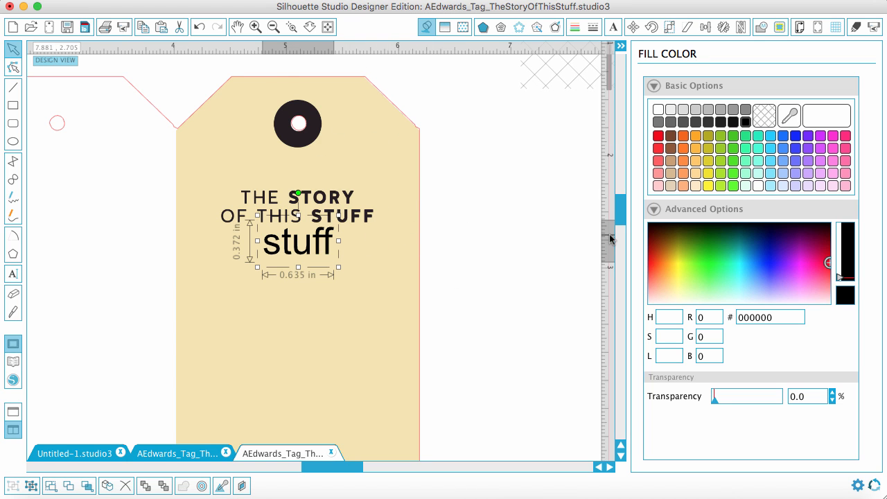
Examine the whole page layout with both double tags and the registration marks, and deselect the "stuff" text
{"action": "left_click", "coordinate": [293, 28]}
{"action": "left_click", "coordinate": [272, 27]}
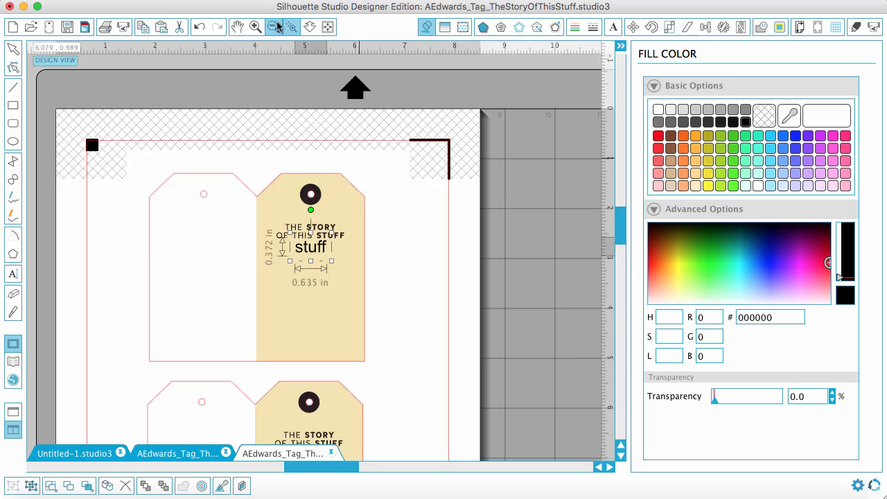
{"action": "left_click", "coordinate": [277, 27]}
{"action": "scroll", "coordinate": [460, 131], "scroll_direction": "down", "scroll_amount": 2}
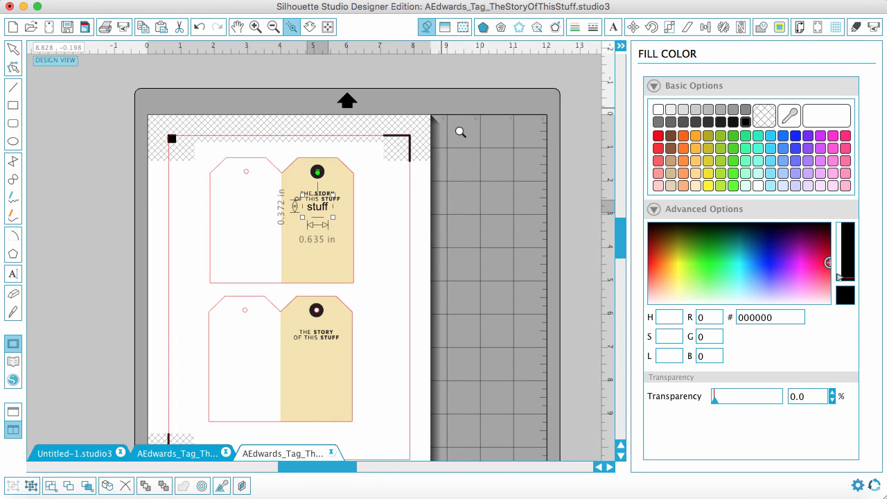
{"action": "left_click", "coordinate": [142, 186]}
{"action": "scroll", "coordinate": [142, 186], "scroll_direction": "up", "scroll_amount": 3}
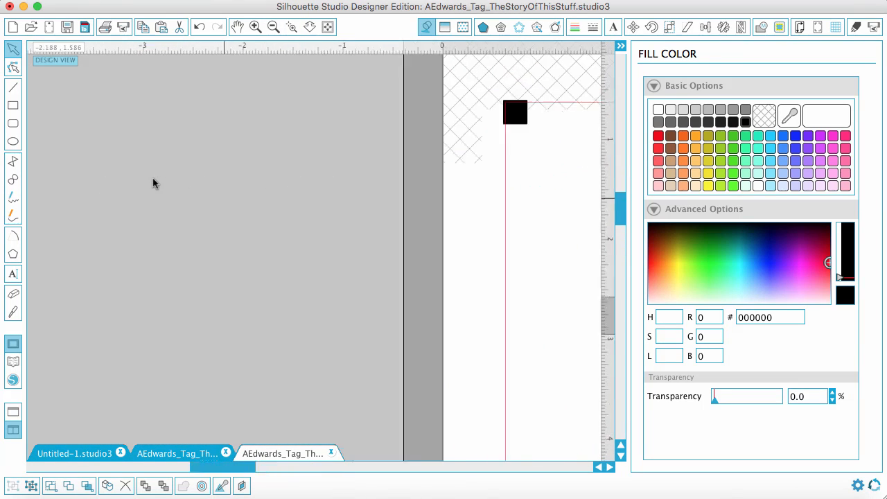
{"action": "left_click", "coordinate": [275, 29]}
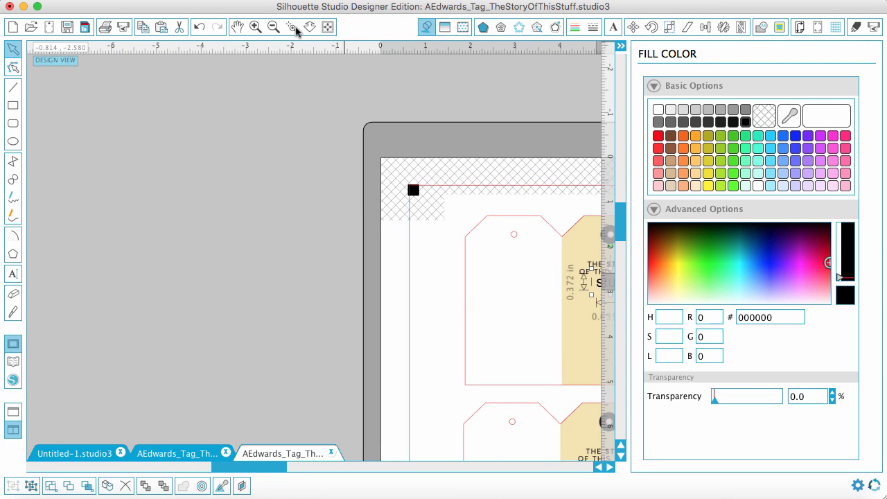
{"action": "left_click", "coordinate": [327, 30]}
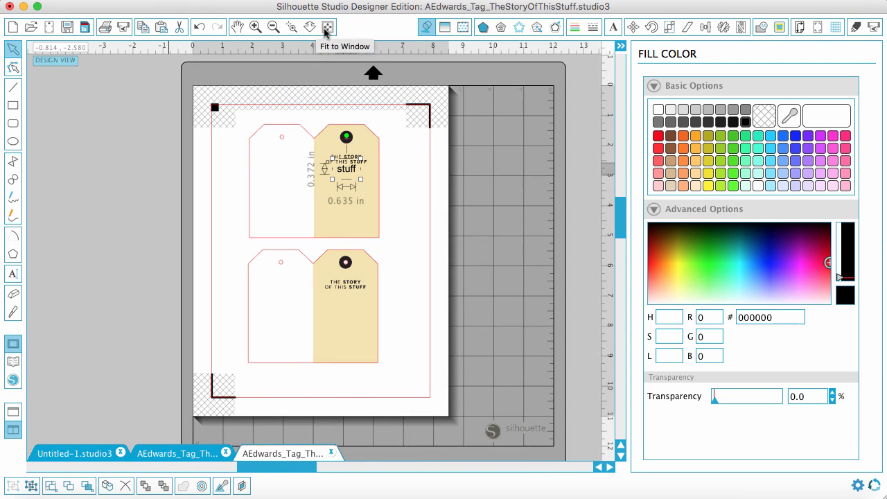
{"action": "left_click", "coordinate": [498, 232]}
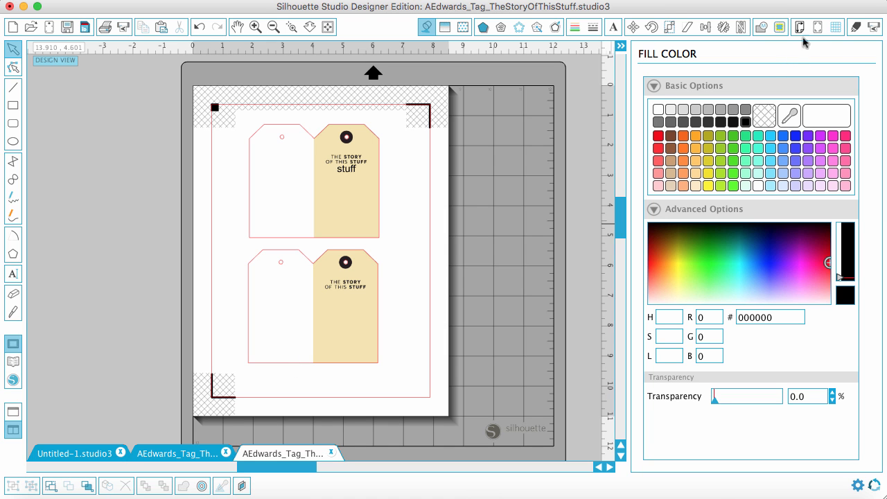
Bring up the cut settings and choose Textured Cardstock (Heavy - 80 lb) as the material type
{"action": "left_click", "coordinate": [857, 28]}
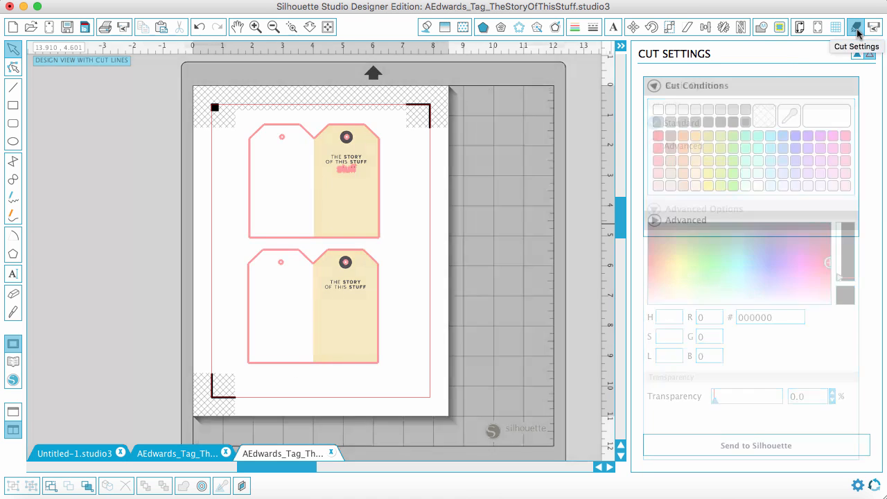
{"action": "scroll", "coordinate": [717, 374], "scroll_direction": "down", "scroll_amount": 10}
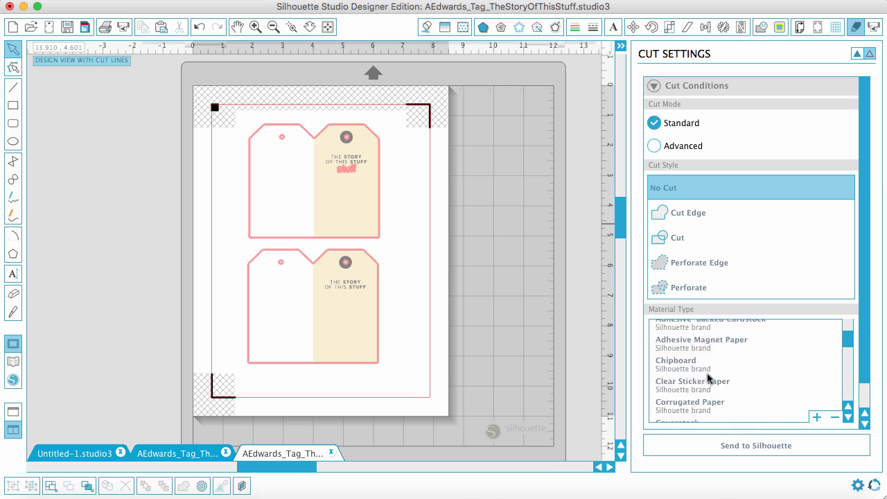
{"action": "scroll", "coordinate": [708, 378], "scroll_direction": "down", "scroll_amount": 10}
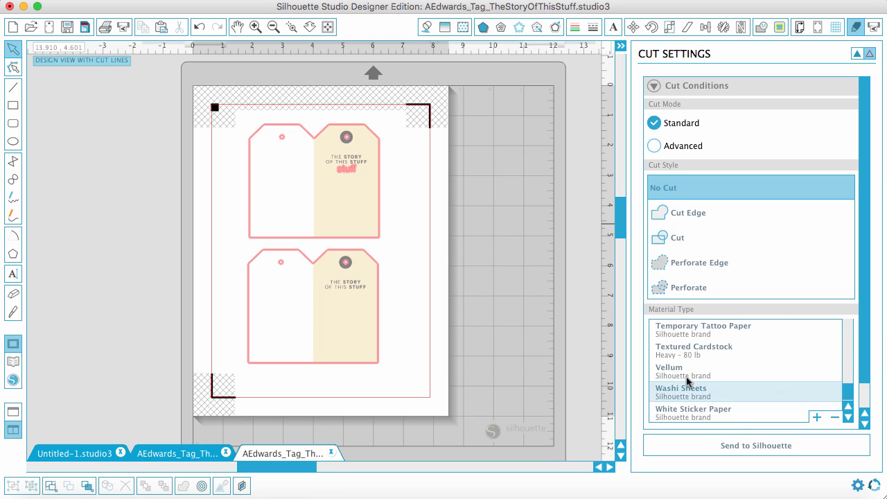
{"action": "left_click", "coordinate": [734, 353]}
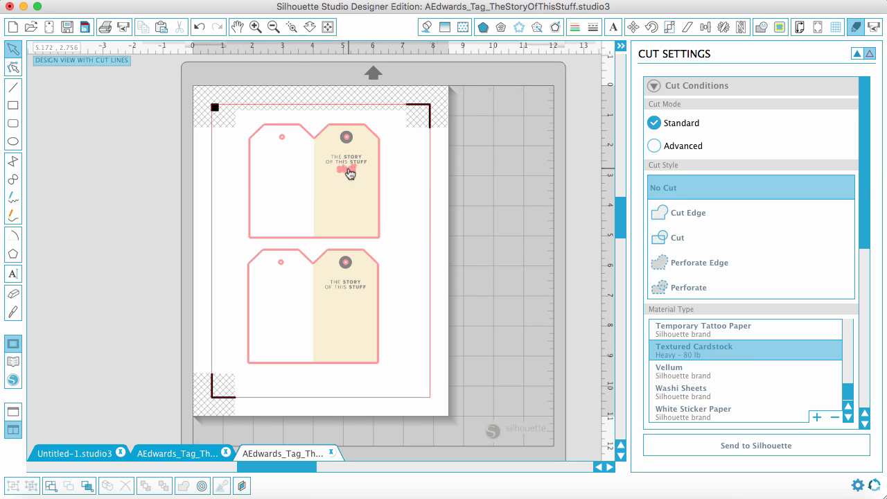
Set the cut style of the "stuff" text on the upper tag to No Cut and deselect it
{"action": "left_click", "coordinate": [256, 28]}
{"action": "left_click", "coordinate": [291, 27]}
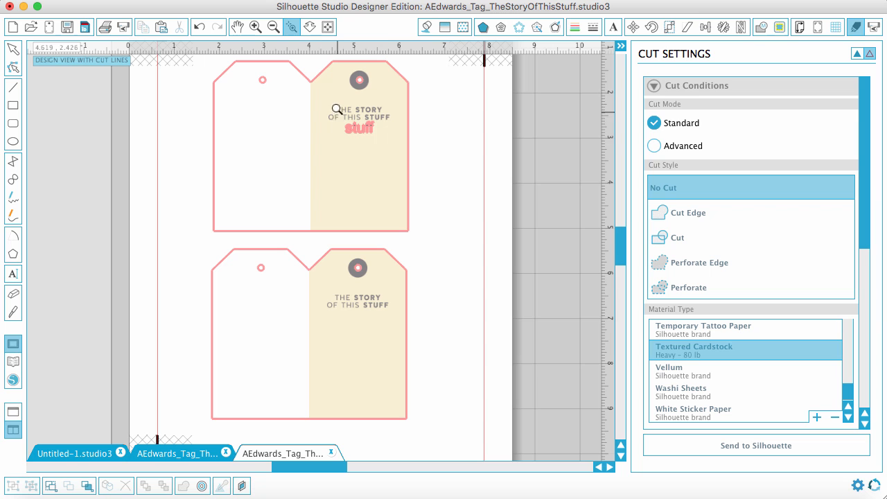
{"action": "left_click_drag", "start_coordinate": [336, 109], "coordinate": [388, 158]}
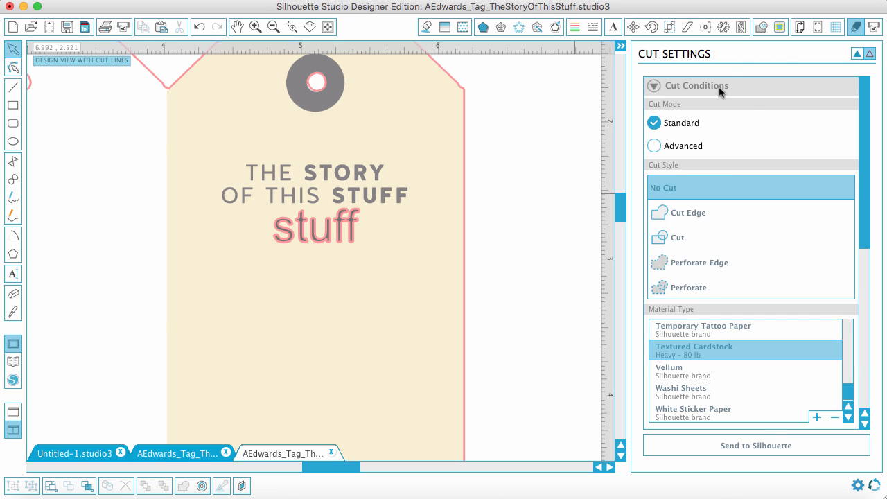
{"action": "left_click", "coordinate": [352, 232]}
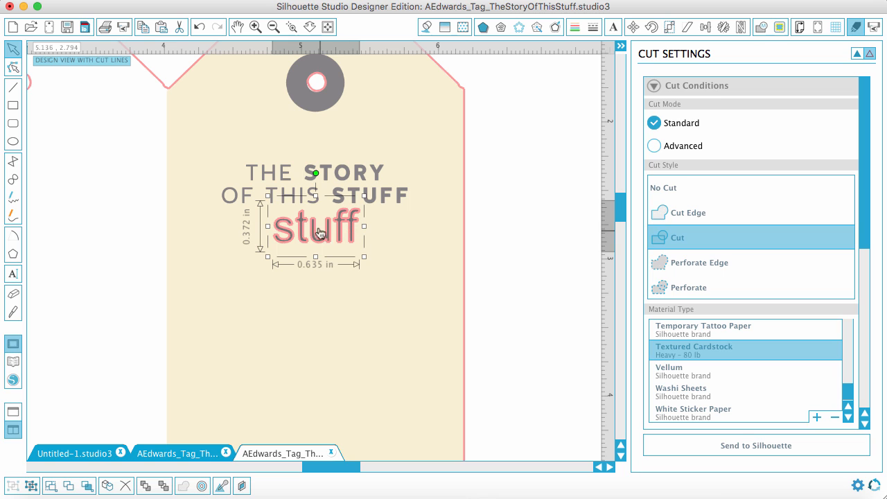
{"action": "left_click", "coordinate": [666, 193]}
{"action": "left_click", "coordinate": [532, 207]}
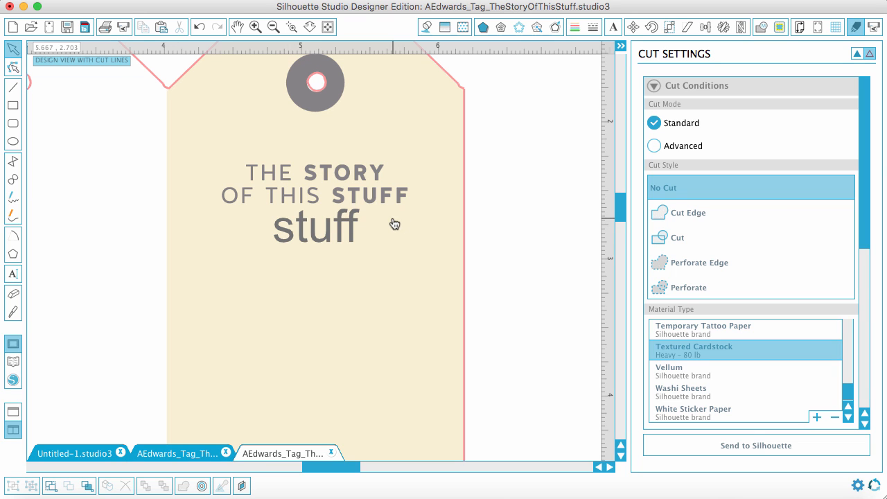
{"action": "scroll", "coordinate": [538, 200], "scroll_direction": "up", "scroll_amount": 3}
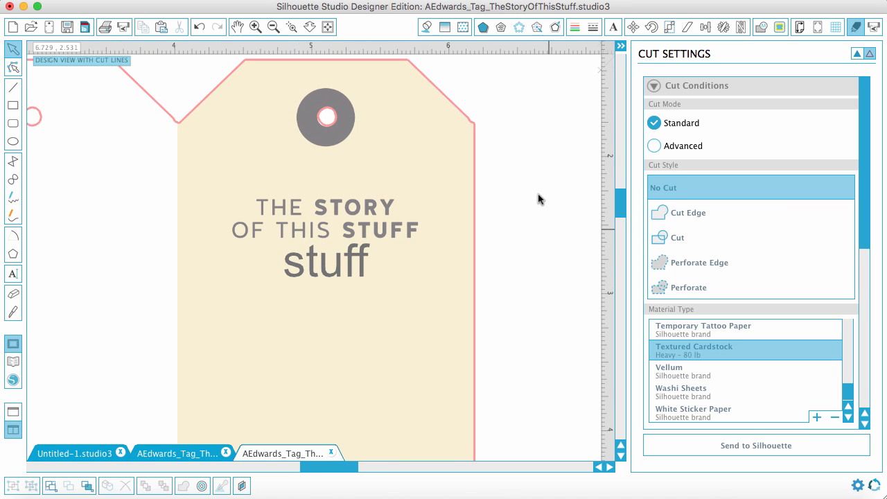